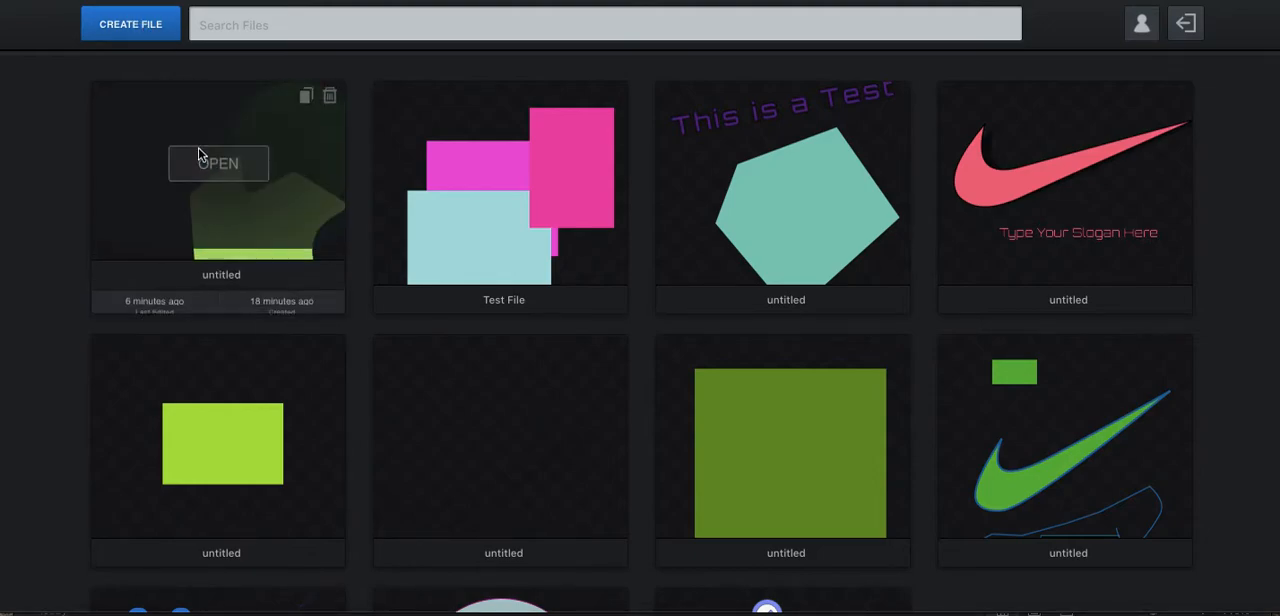
Open a blank drawing file from the file gallery.
mouse_move(250, 85)
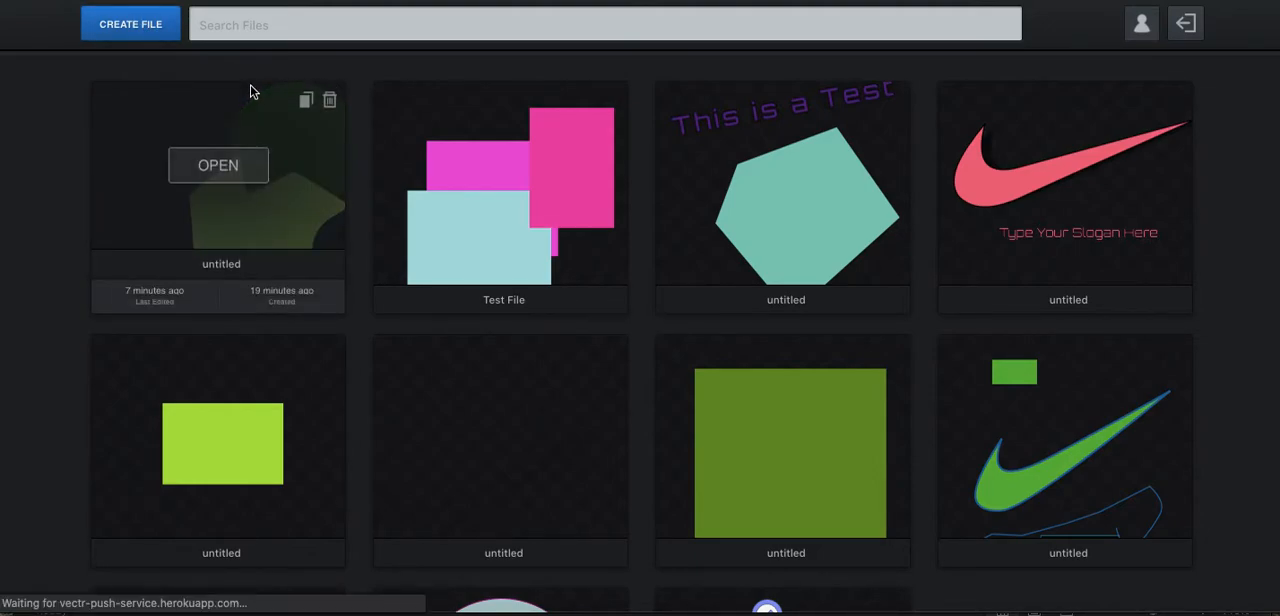
click(250, 91)
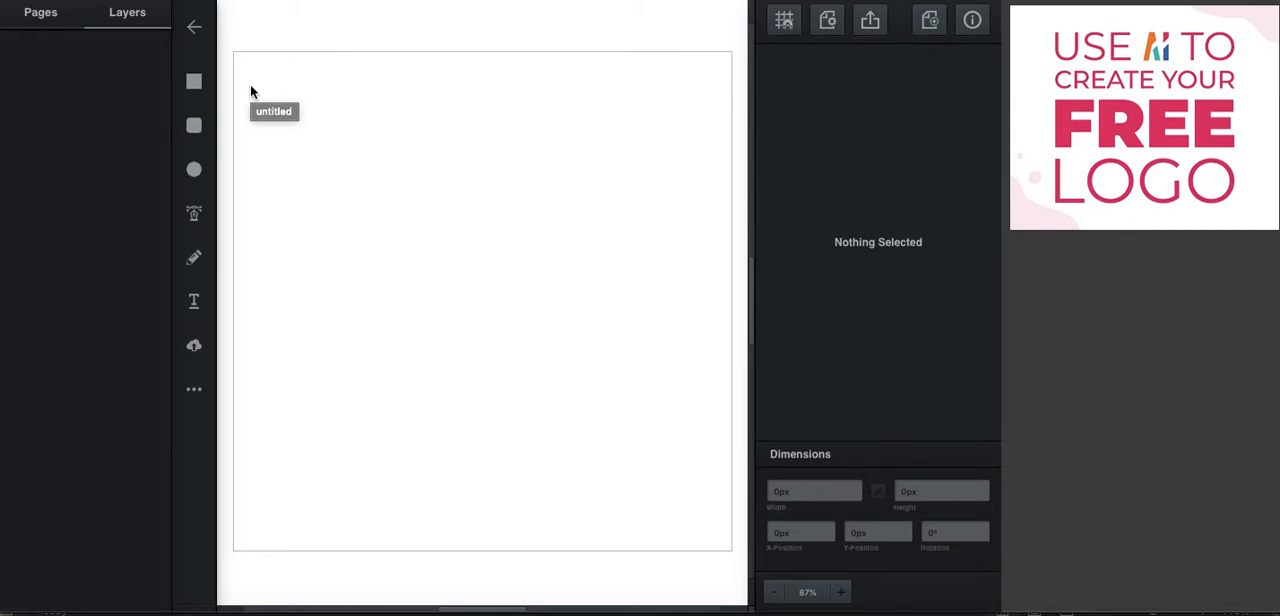
Draw a closed five-point shape with the Pen tool, about 370 by 483 px, with a notch cut into its lower side.
click(194, 216)
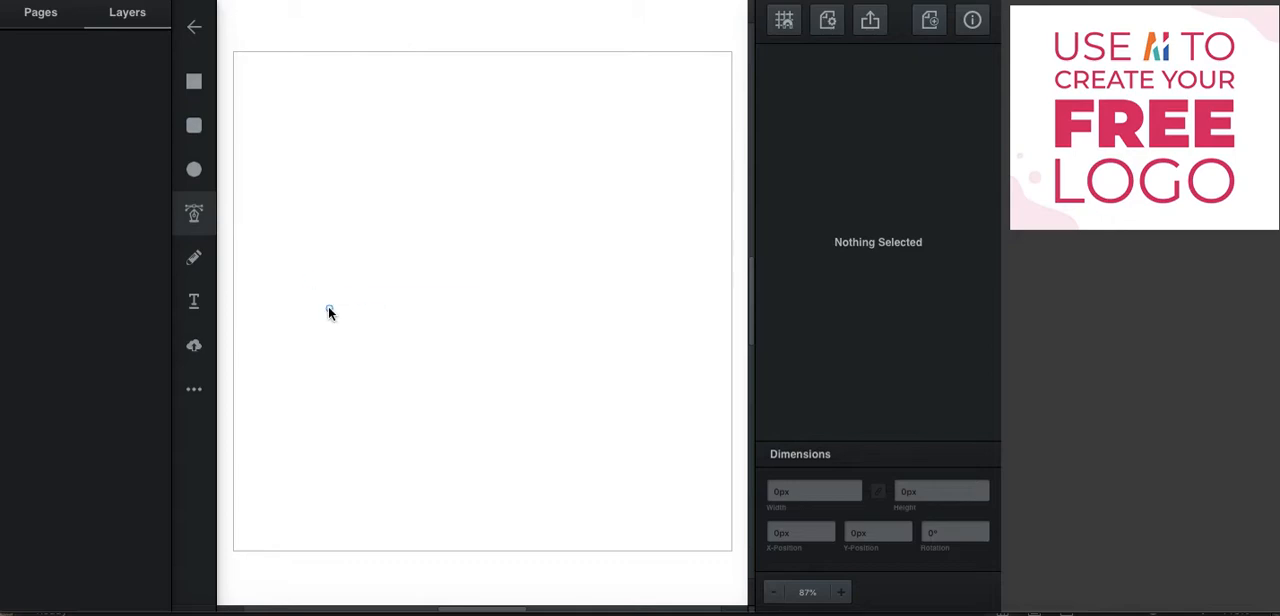
click(301, 228)
click(282, 246)
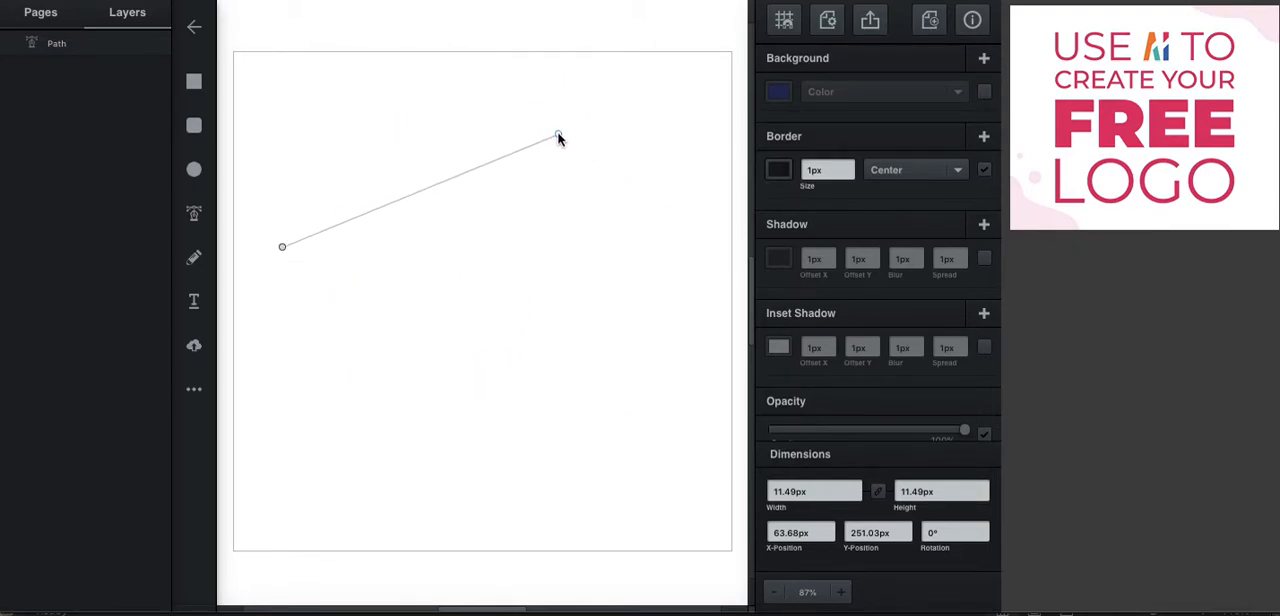
click(571, 106)
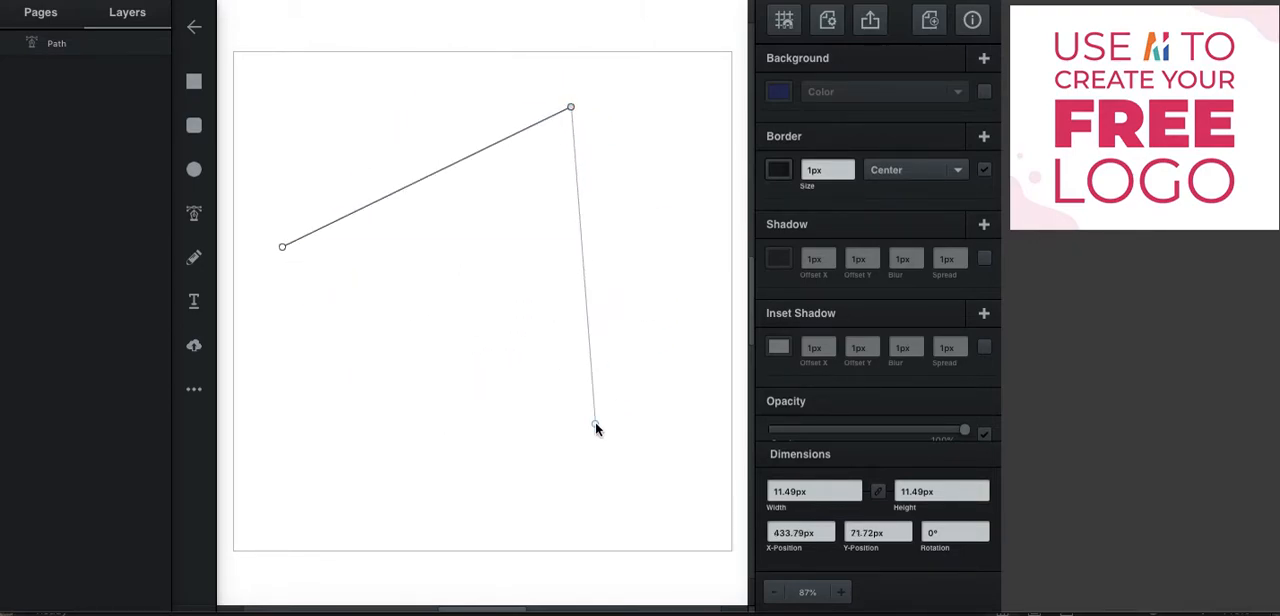
click(571, 452)
click(442, 270)
click(344, 484)
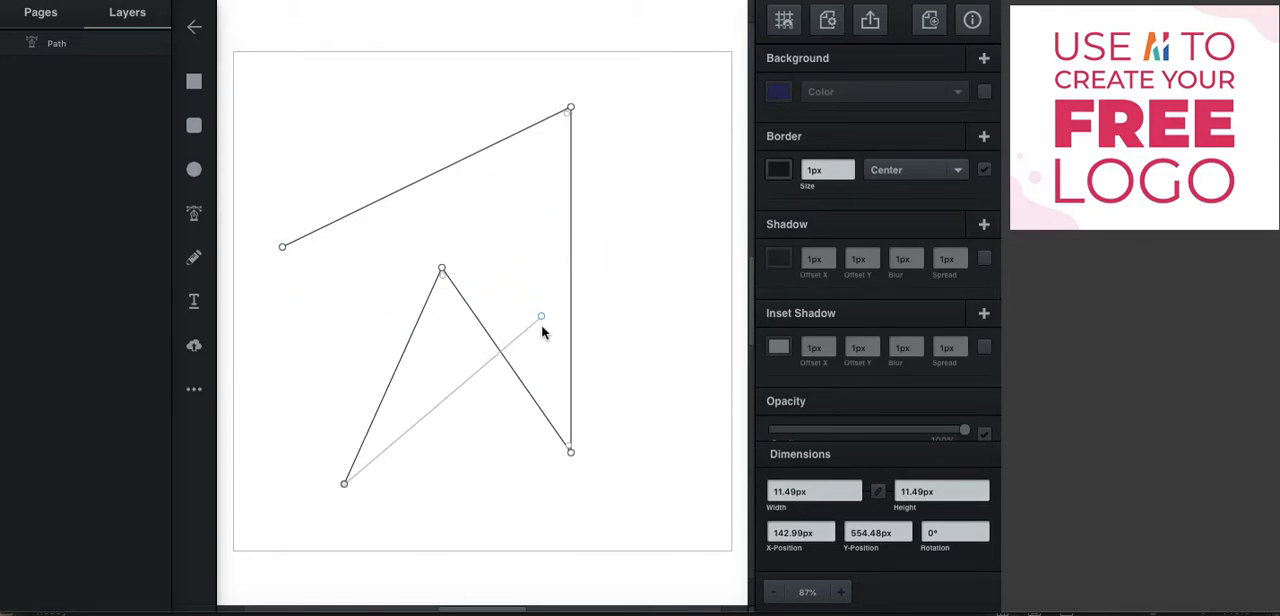
click(283, 250)
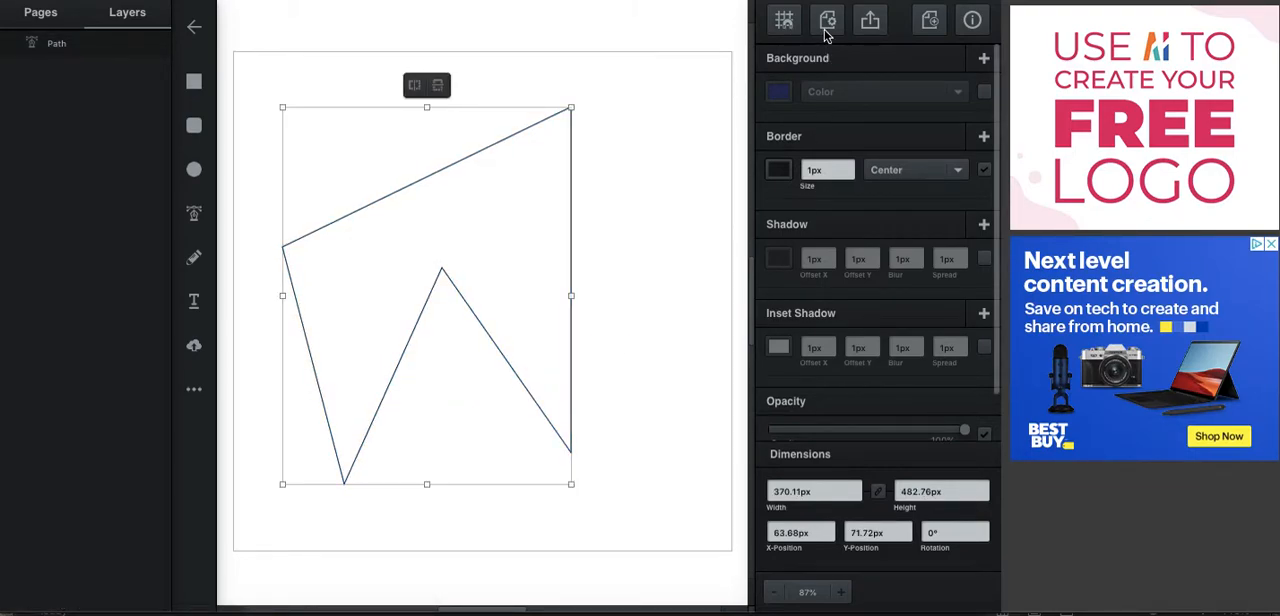
Fill the shape with light blue #7085ea and set its border size to 4px.
click(781, 93)
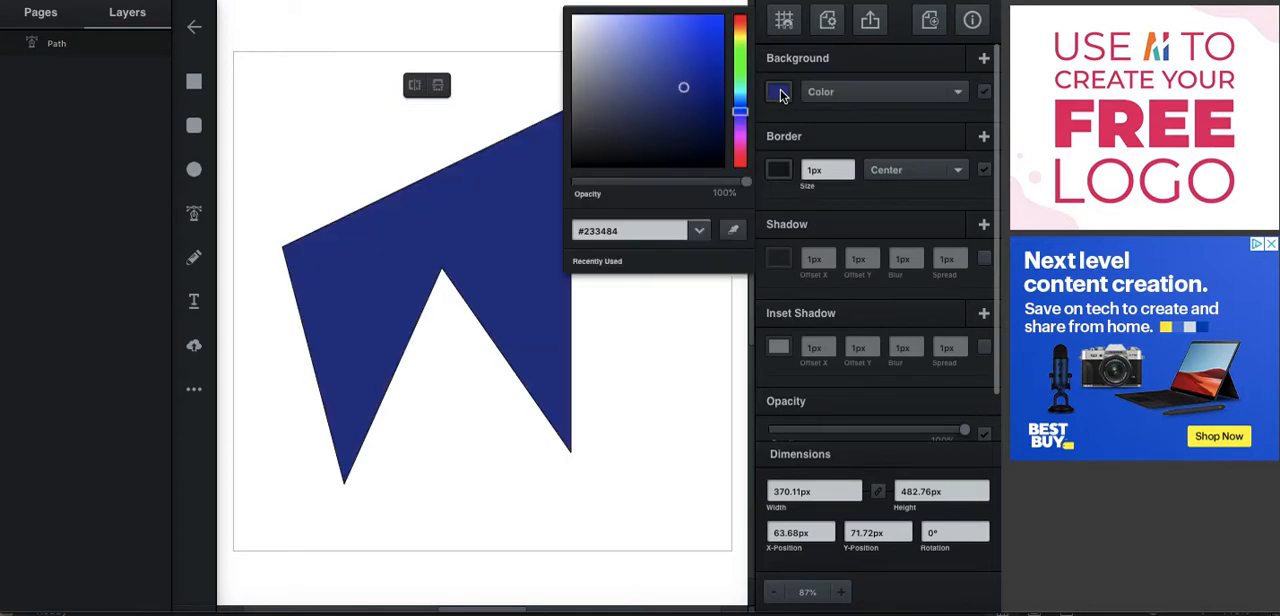
click(651, 27)
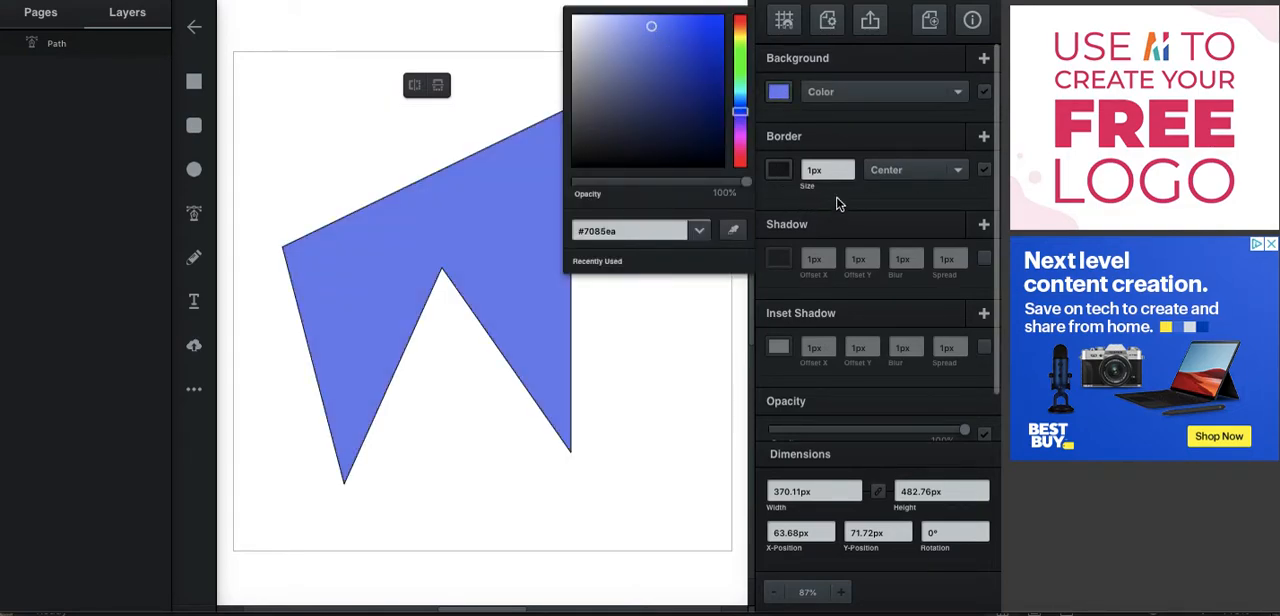
click(849, 168)
click(849, 168)
click(849, 168)
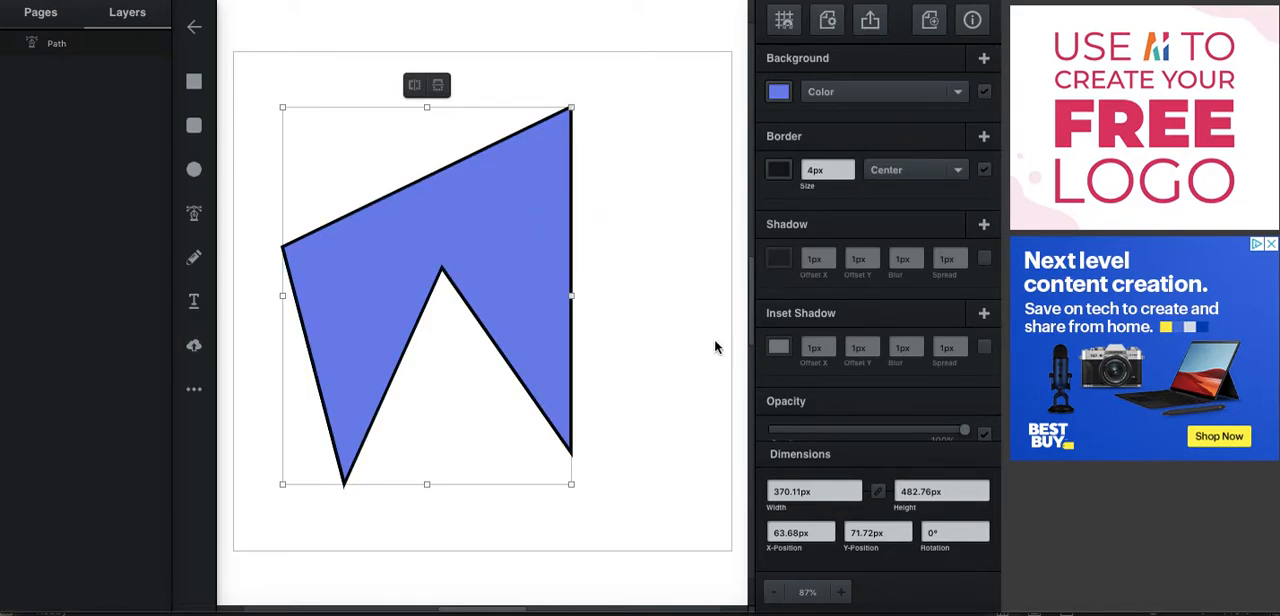
click(639, 387)
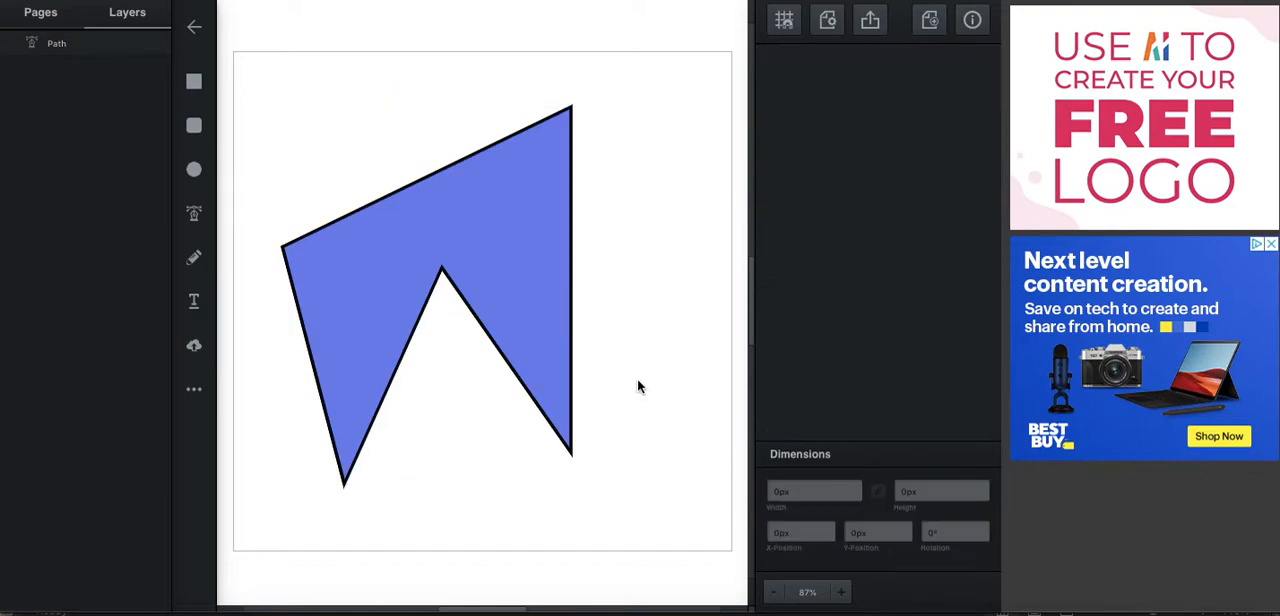
Reshape the path by raising its left corner, lowering the notch point slightly and bowing the right edge outward.
click(495, 256)
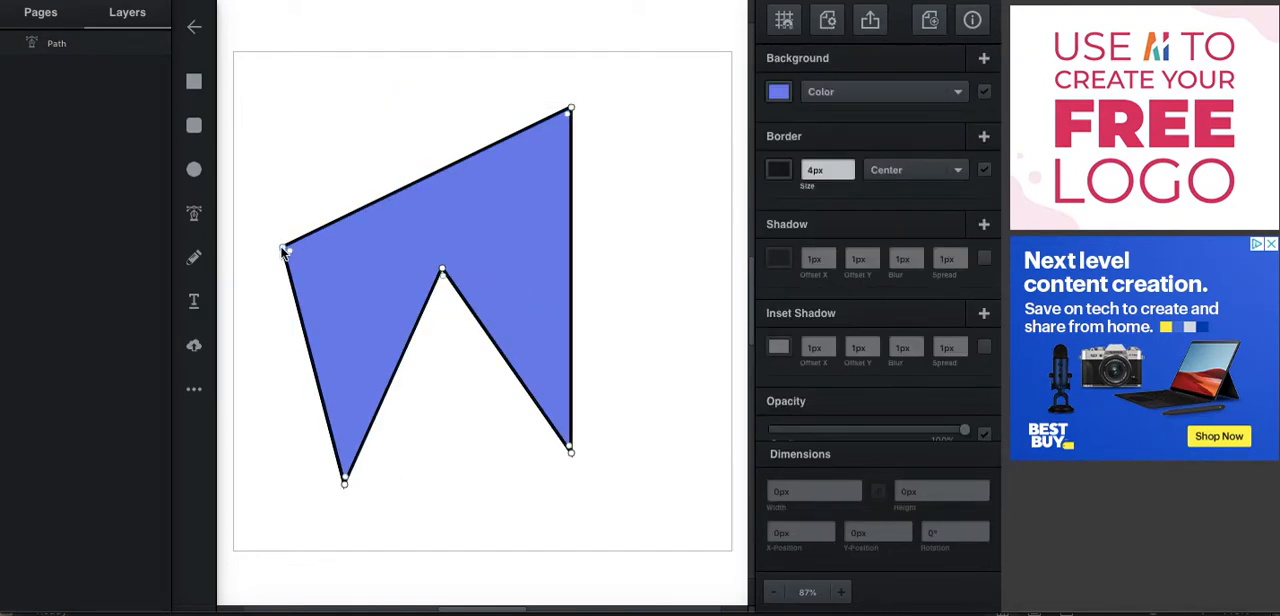
drag(294, 253, 300, 151)
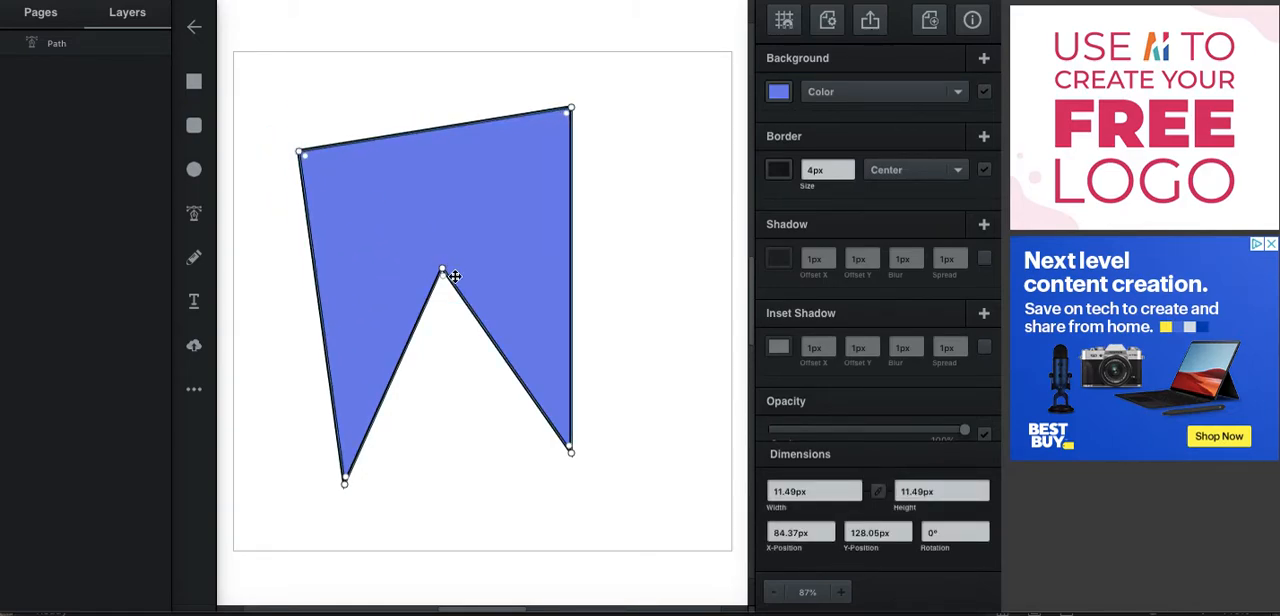
mouse_move(446, 277)
mouse_down()
mouse_move(447, 219)
mouse_move(467, 396)
mouse_move(501, 530)
mouse_move(443, 244)
mouse_move(449, 297)
mouse_up()
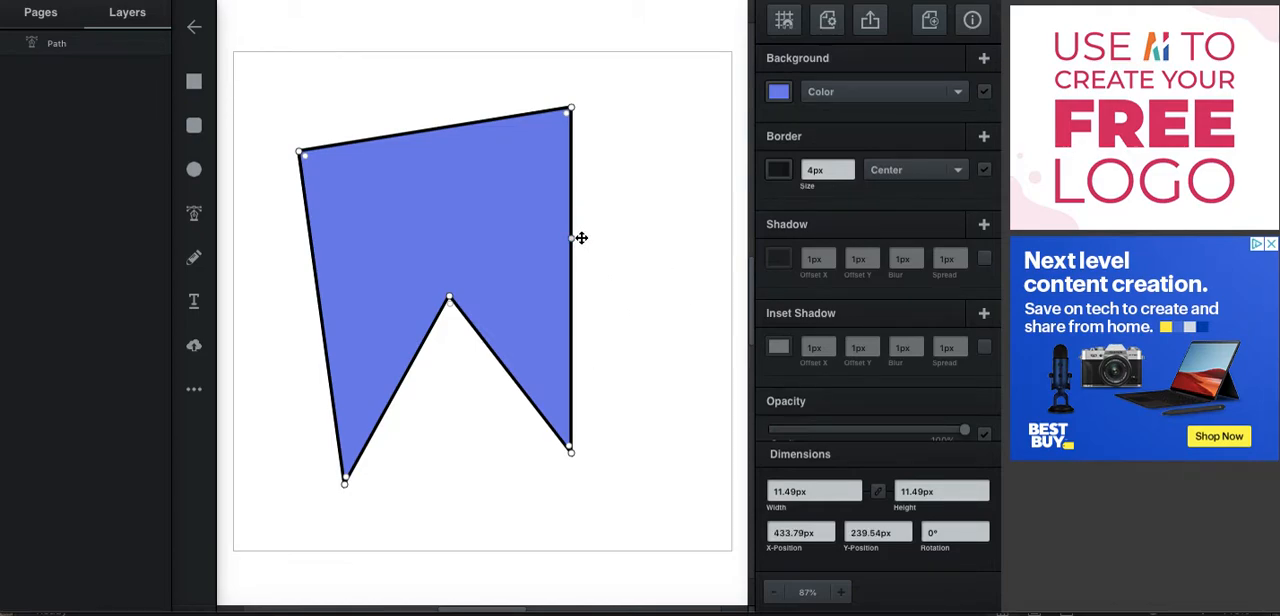
mouse_move(571, 240)
mouse_down()
mouse_move(504, 238)
mouse_move(605, 234)
mouse_move(486, 240)
mouse_move(559, 236)
mouse_up()
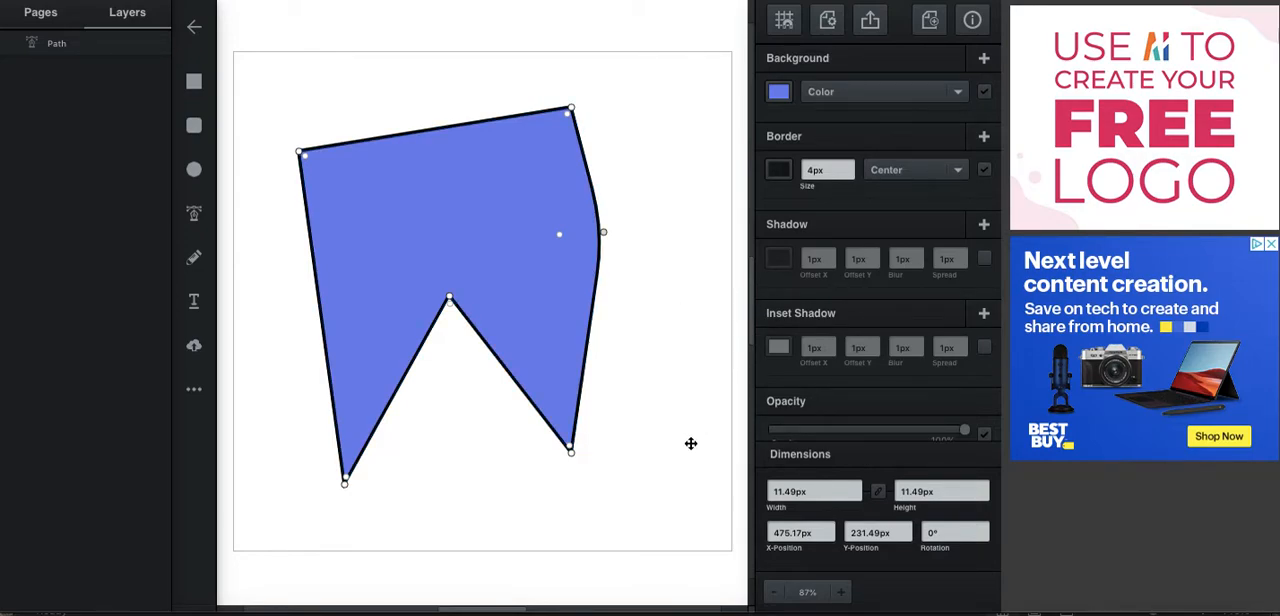
click(688, 480)
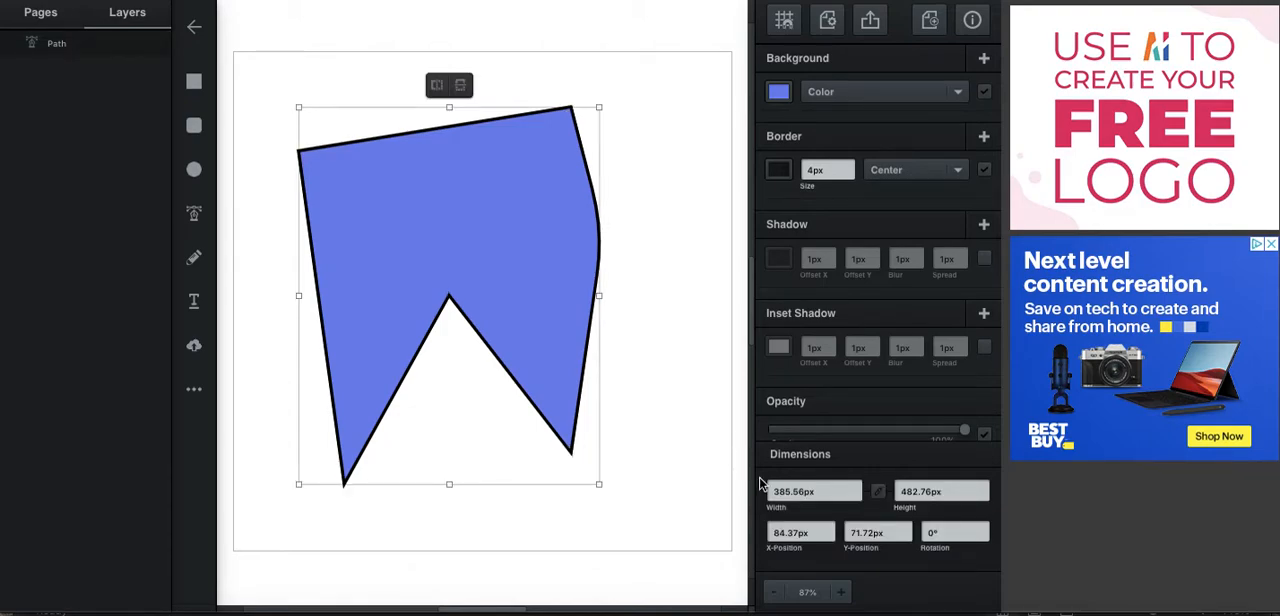
click(656, 497)
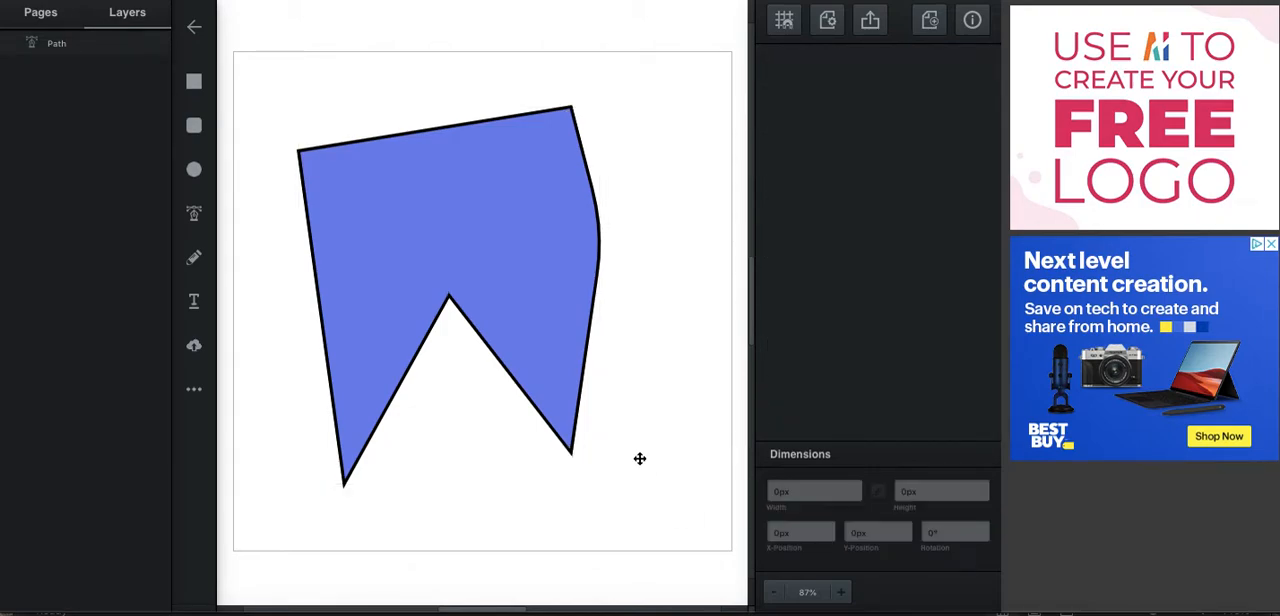
Select all nodes of the blue shape and delete it from the canvas.
double_click(515, 187)
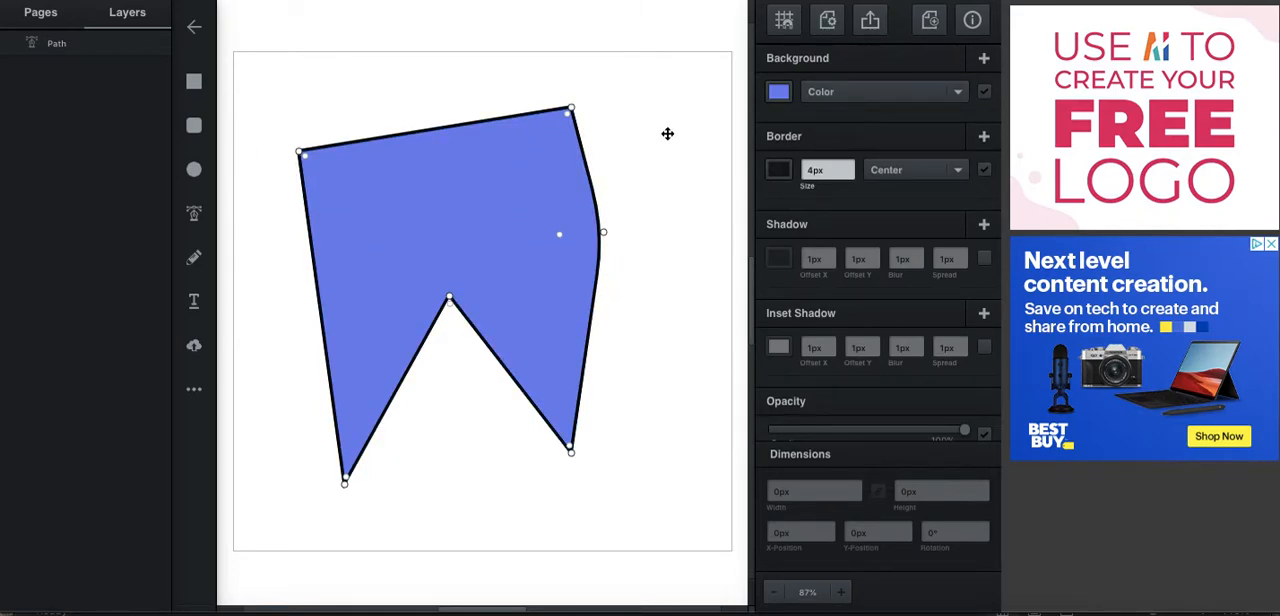
drag(688, 90, 275, 510)
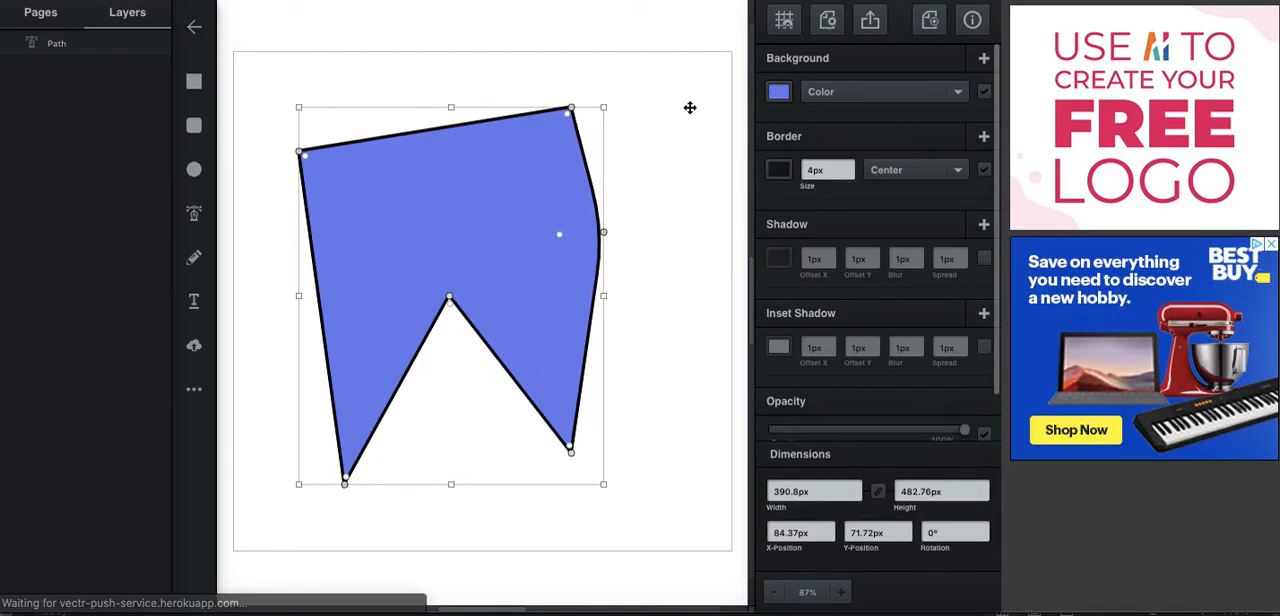
click(690, 139)
drag(692, 81, 296, 500)
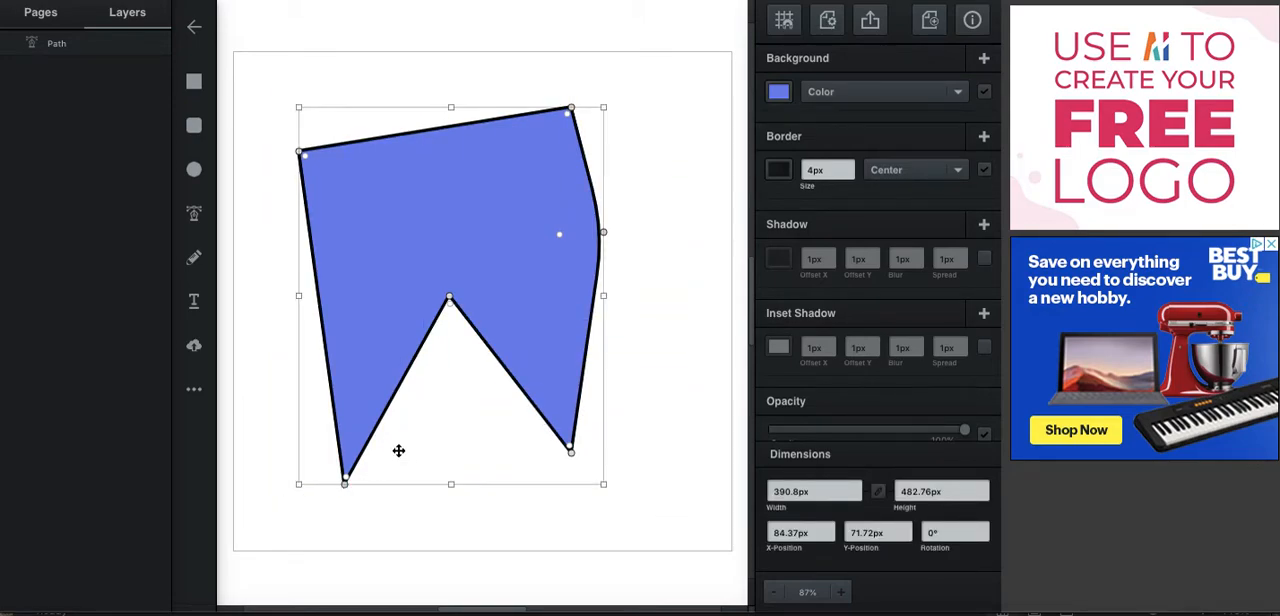
key(Delete)
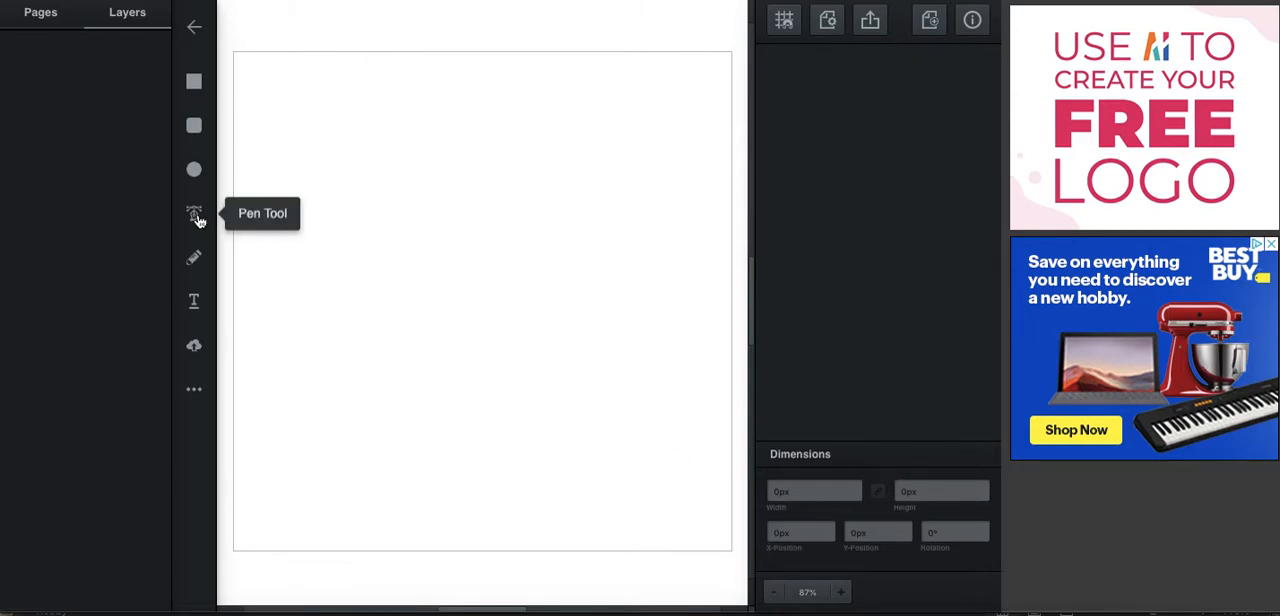
Start a new Pen tool path on the left side of the canvas, trying and undoing a straight segment toward the upper right.
click(195, 217)
click(482, 300)
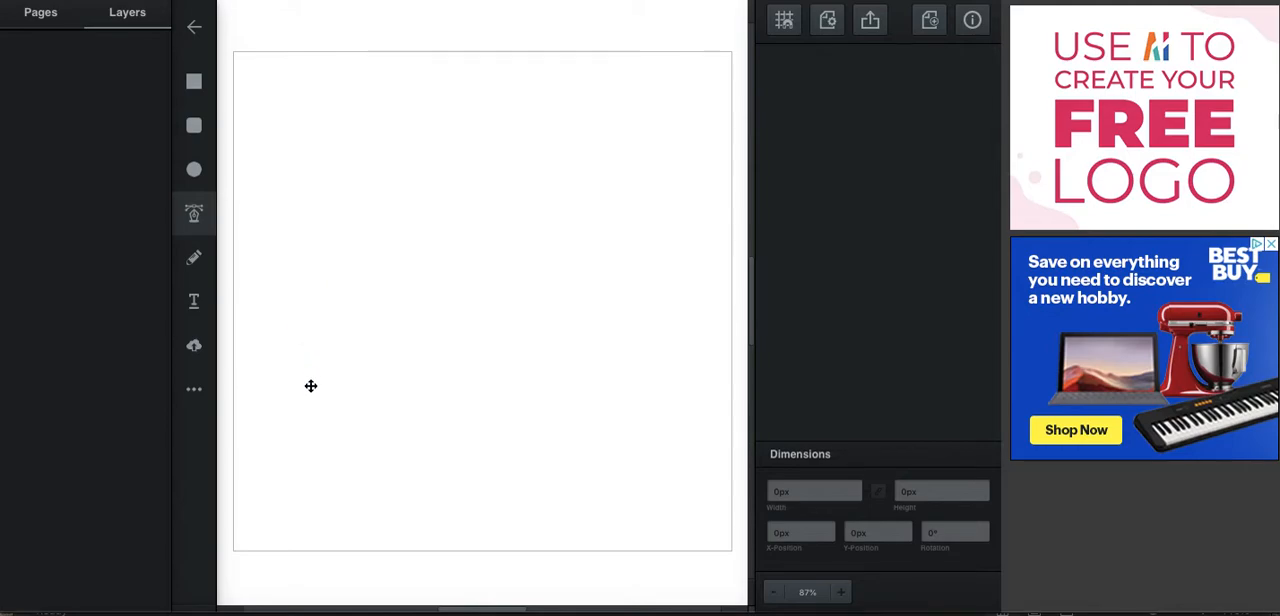
click(311, 330)
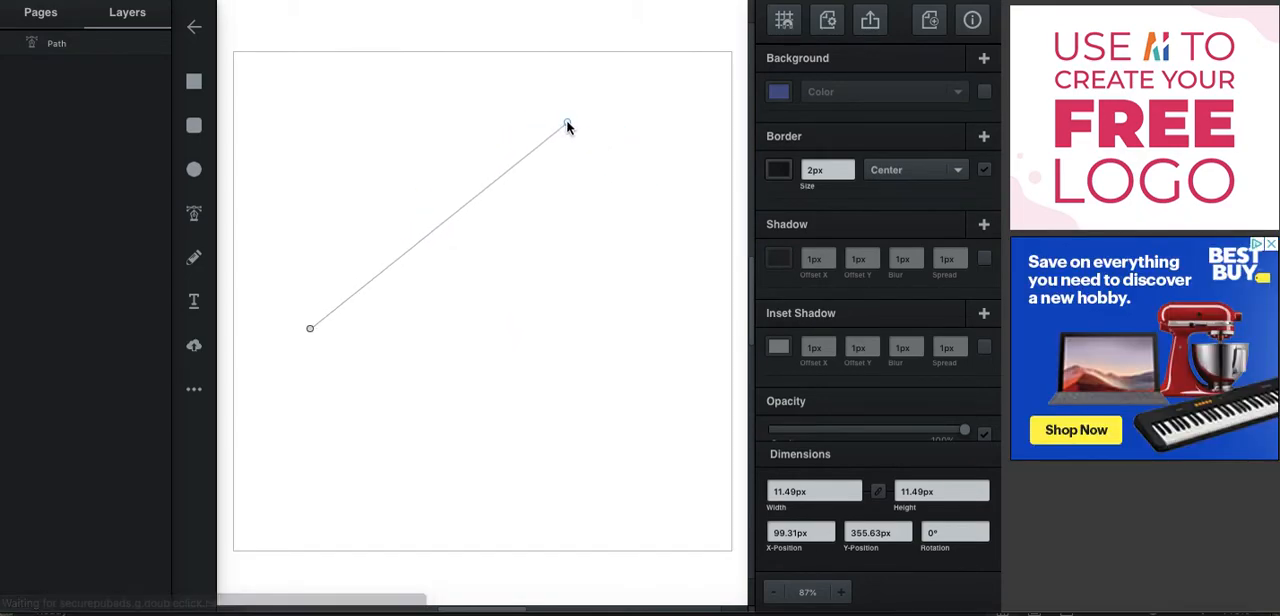
click(567, 123)
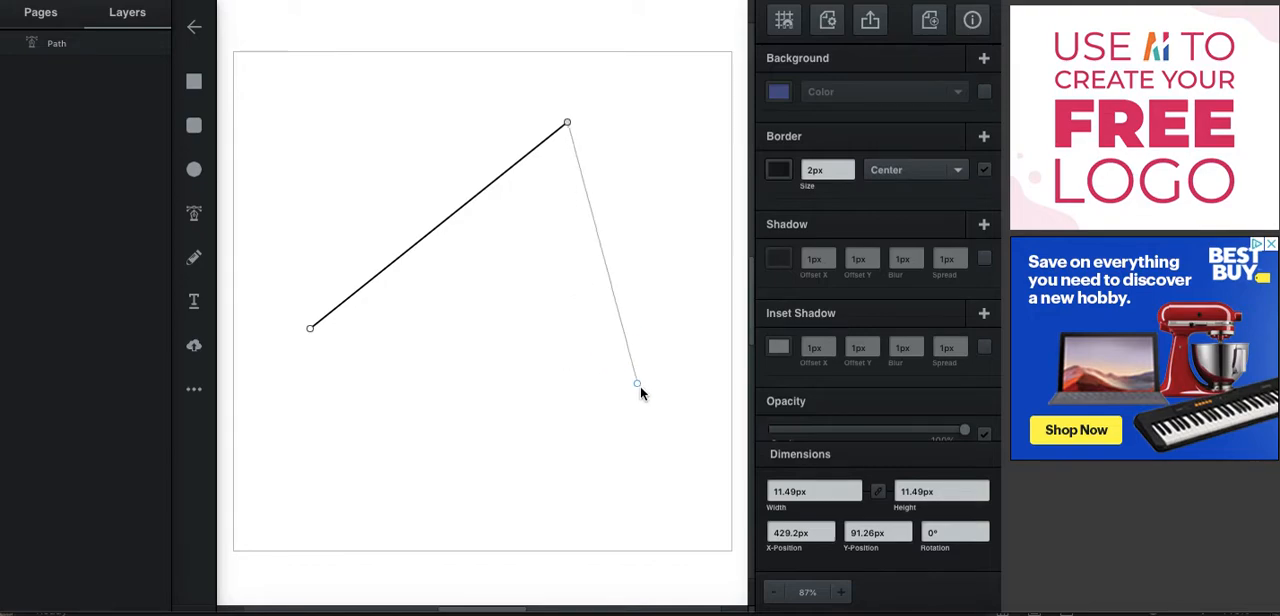
key(ctrl+z)
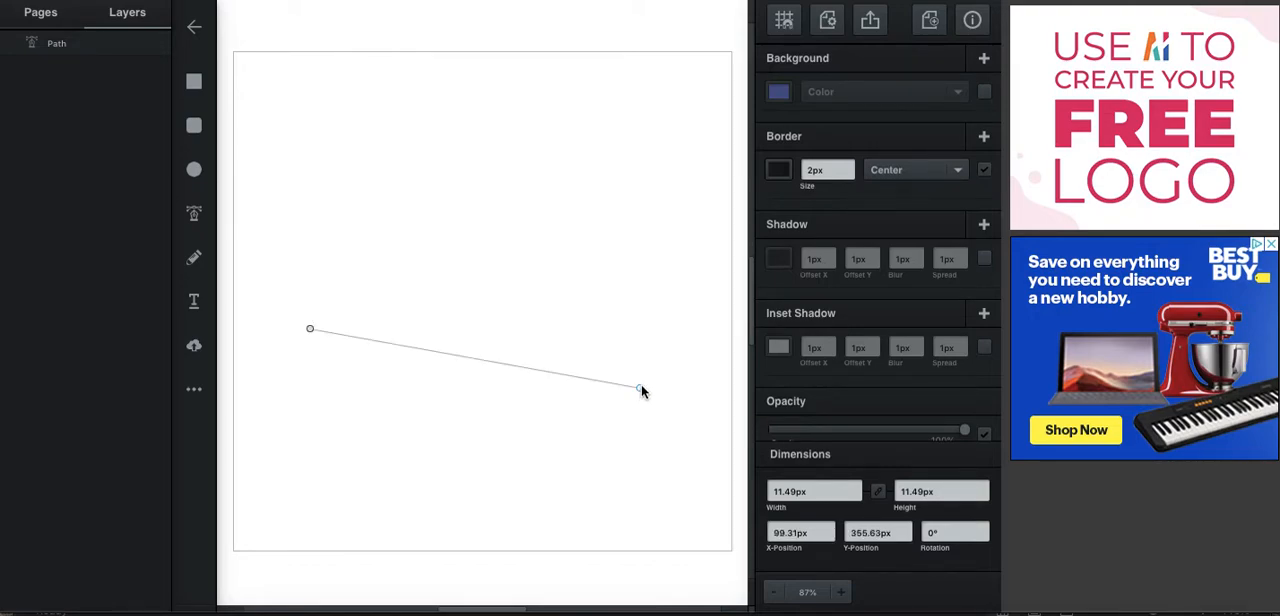
Try extending the path with curved segments through nodes at the canvas's upper right, right side and bottom.
click(530, 128)
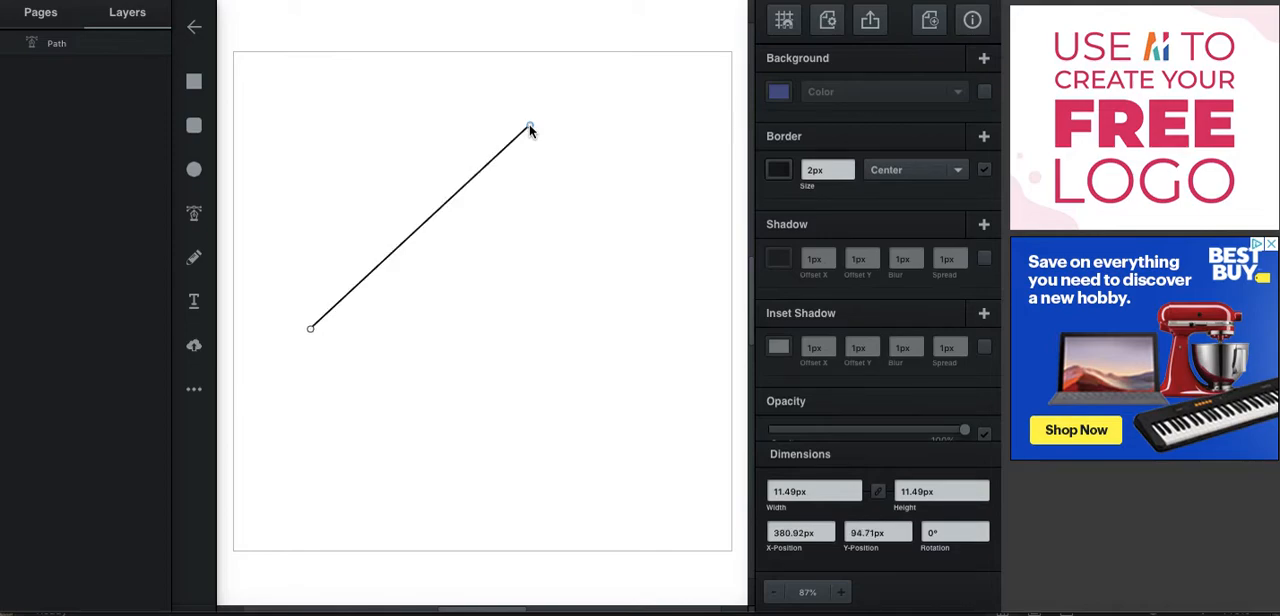
drag(544, 136, 703, 128)
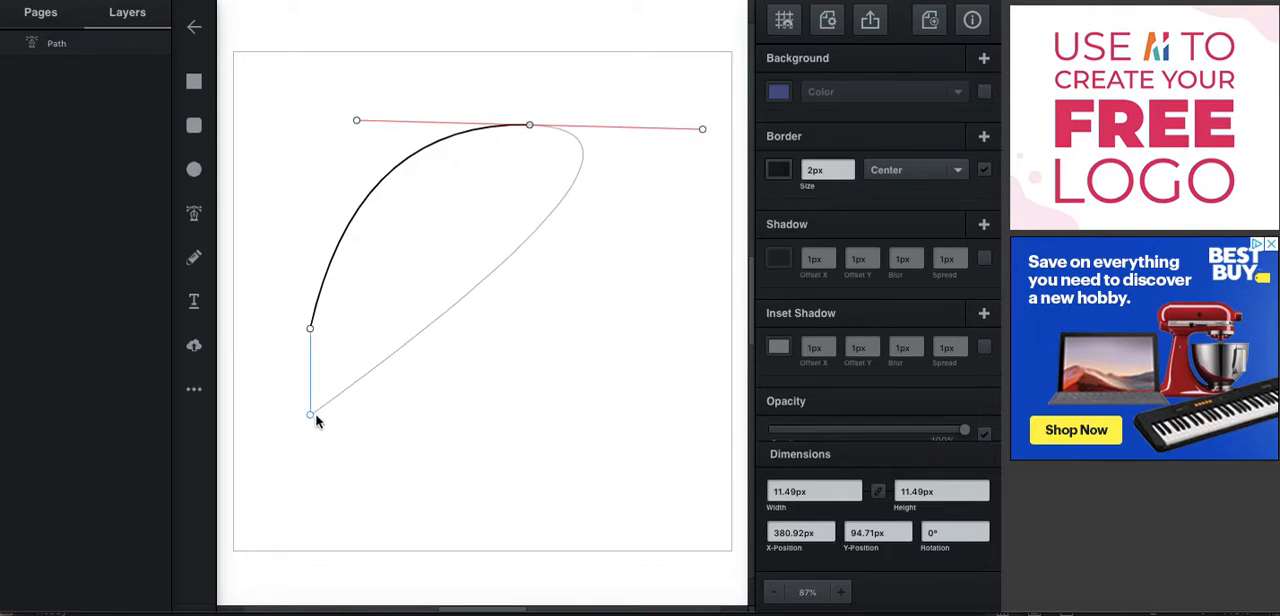
click(623, 398)
drag(622, 400, 691, 413)
drag(512, 505, 491, 516)
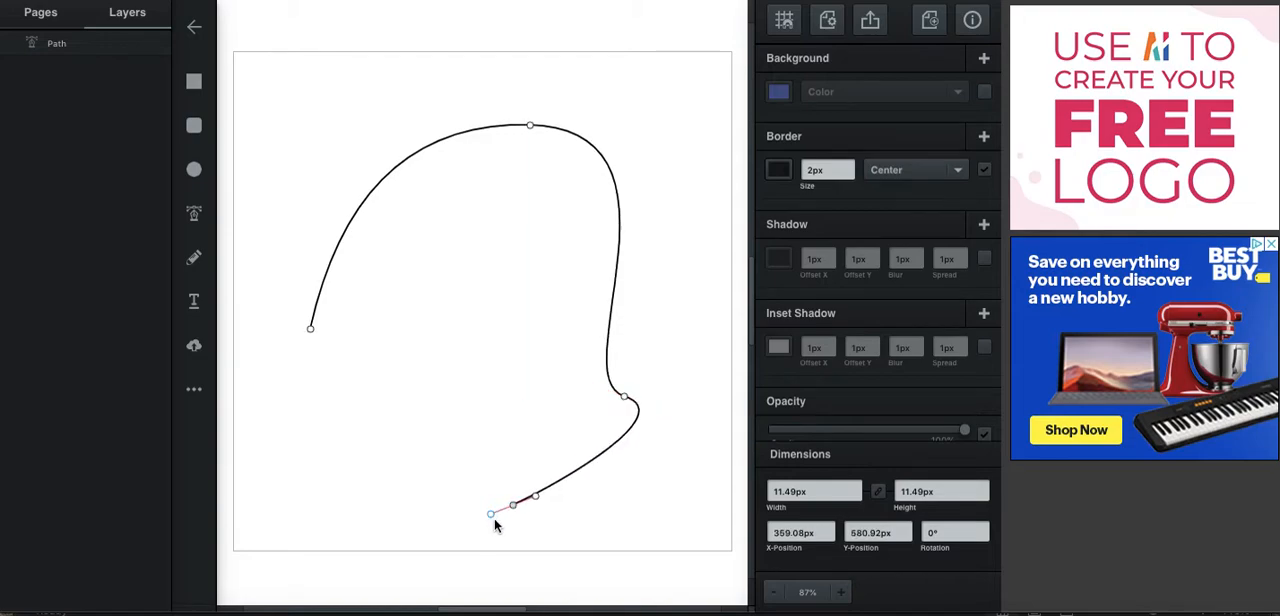
Undo the curved segments back to the path's starting node.
key(super+z)
key(super+z)
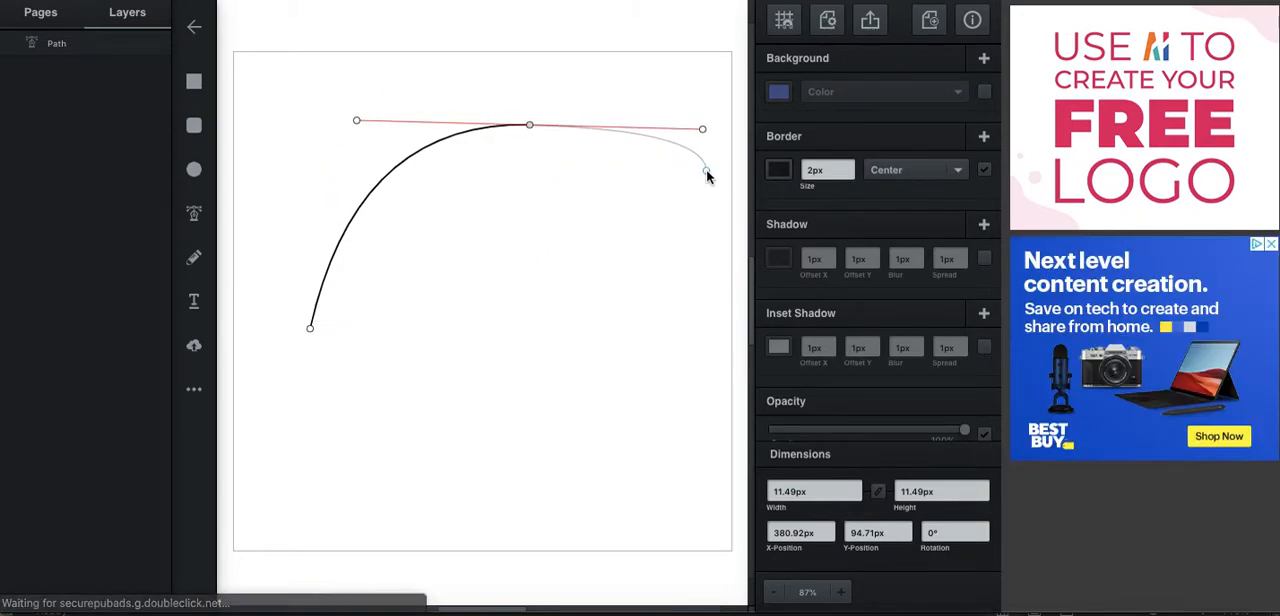
key(super+z)
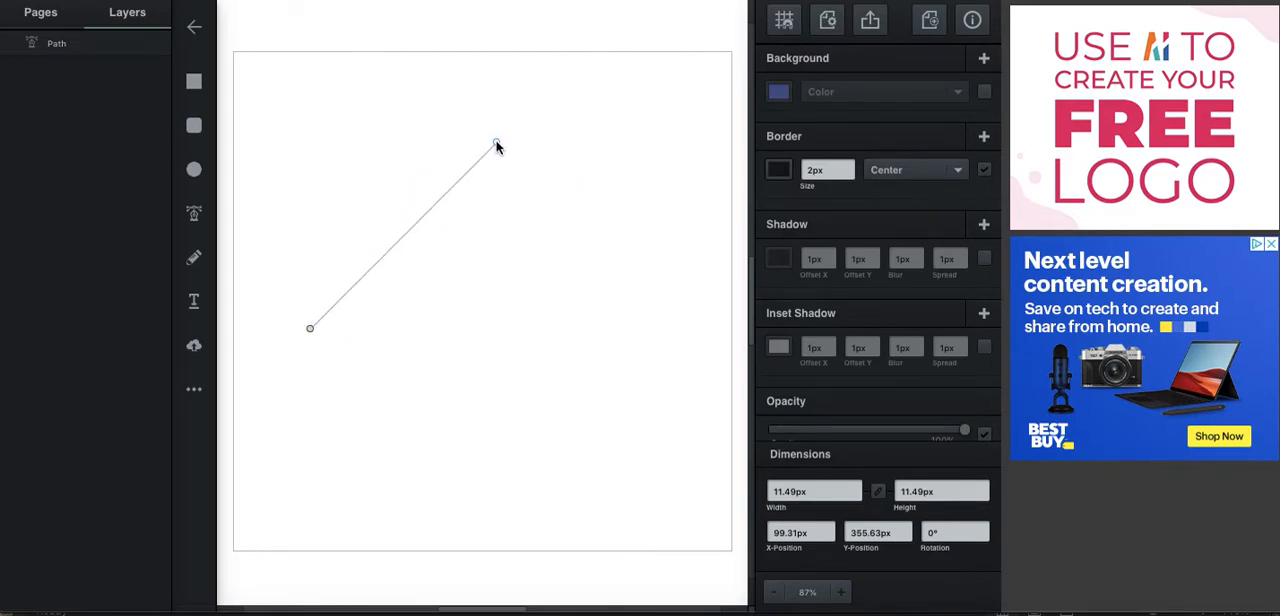
Add an arched segment toward the upper right, place its end node at about X 381, Y 71 px, and adjust its curve handles.
click(539, 112)
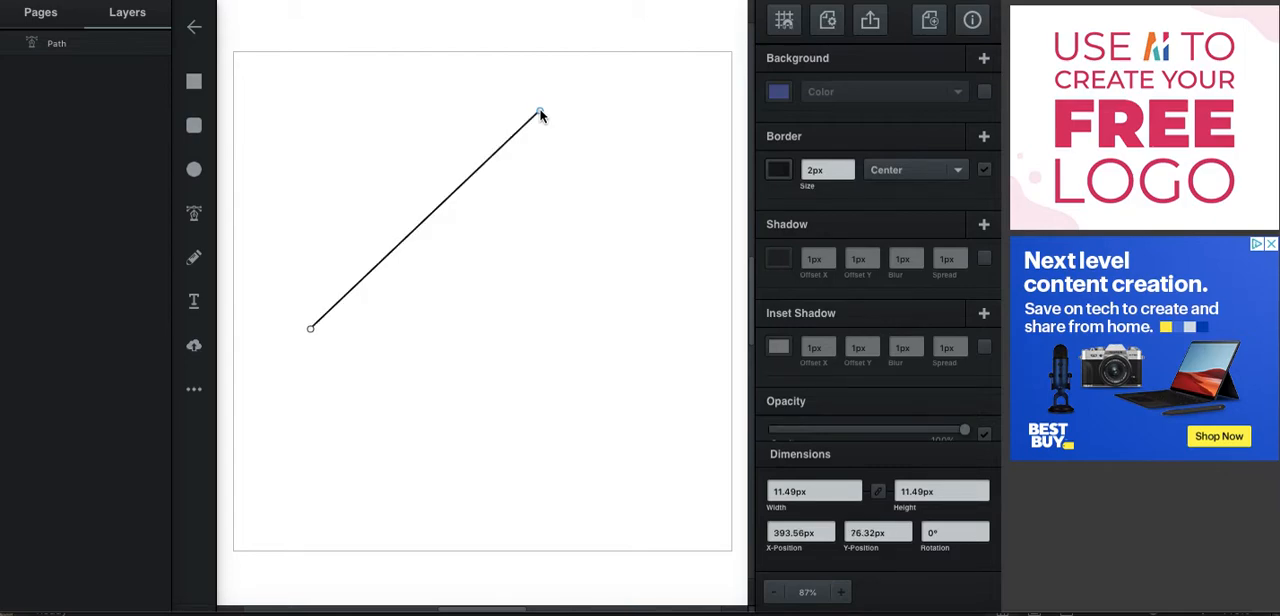
drag(539, 112, 677, 166)
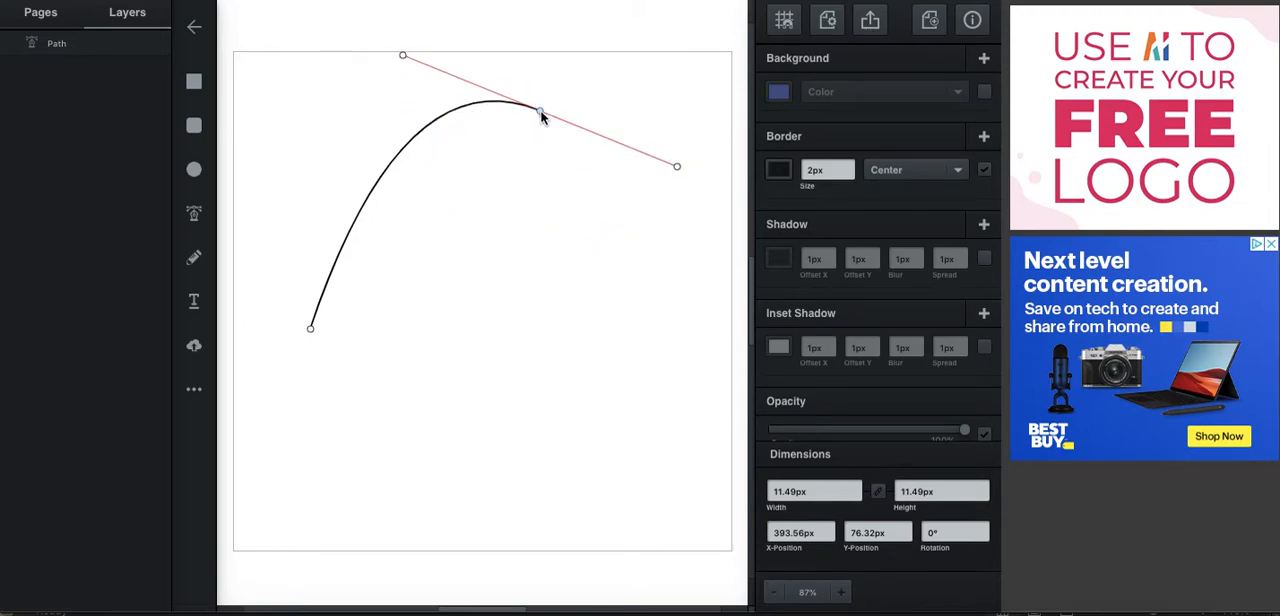
mouse_move(539, 115)
mouse_down()
mouse_move(511, 157)
mouse_move(531, 107)
mouse_move(506, 183)
mouse_move(527, 92)
mouse_move(530, 106)
mouse_up()
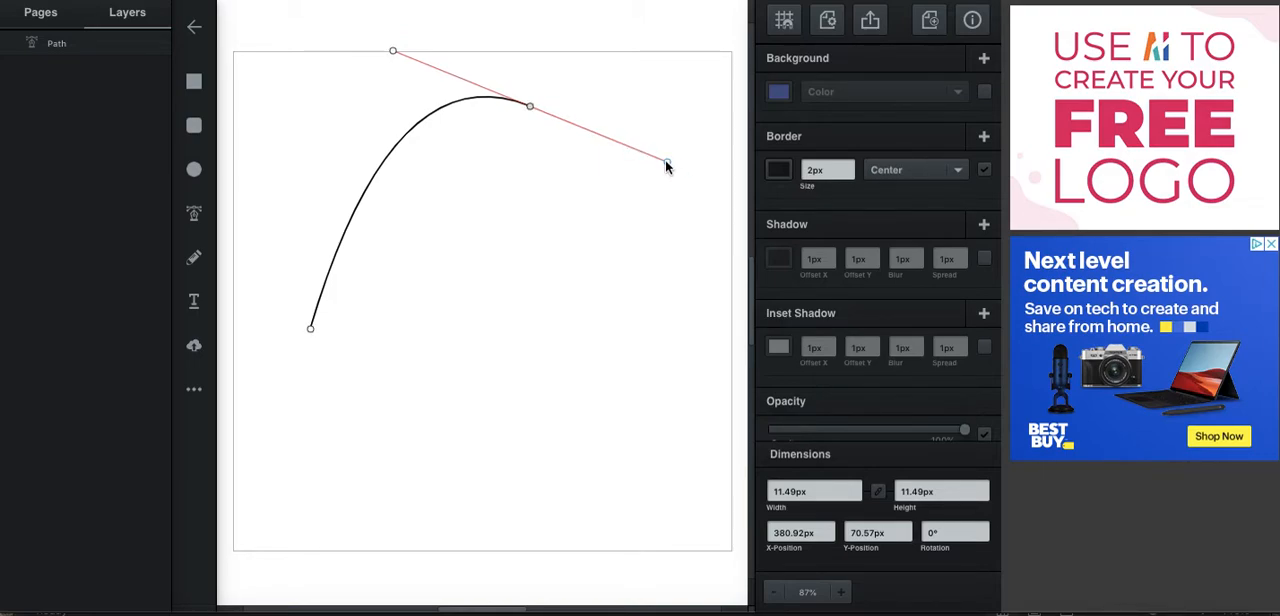
mouse_move(666, 163)
mouse_down()
mouse_move(628, 206)
mouse_move(663, 123)
mouse_move(631, 202)
mouse_move(583, 143)
mouse_move(626, 134)
mouse_move(694, 151)
mouse_move(675, 186)
mouse_move(600, 137)
mouse_move(583, 157)
mouse_move(686, 131)
mouse_move(665, 151)
mouse_move(600, 128)
mouse_move(611, 151)
mouse_move(680, 148)
mouse_move(663, 177)
mouse_move(660, 140)
mouse_move(606, 134)
mouse_move(597, 160)
mouse_move(732, 197)
mouse_move(689, 170)
mouse_up()
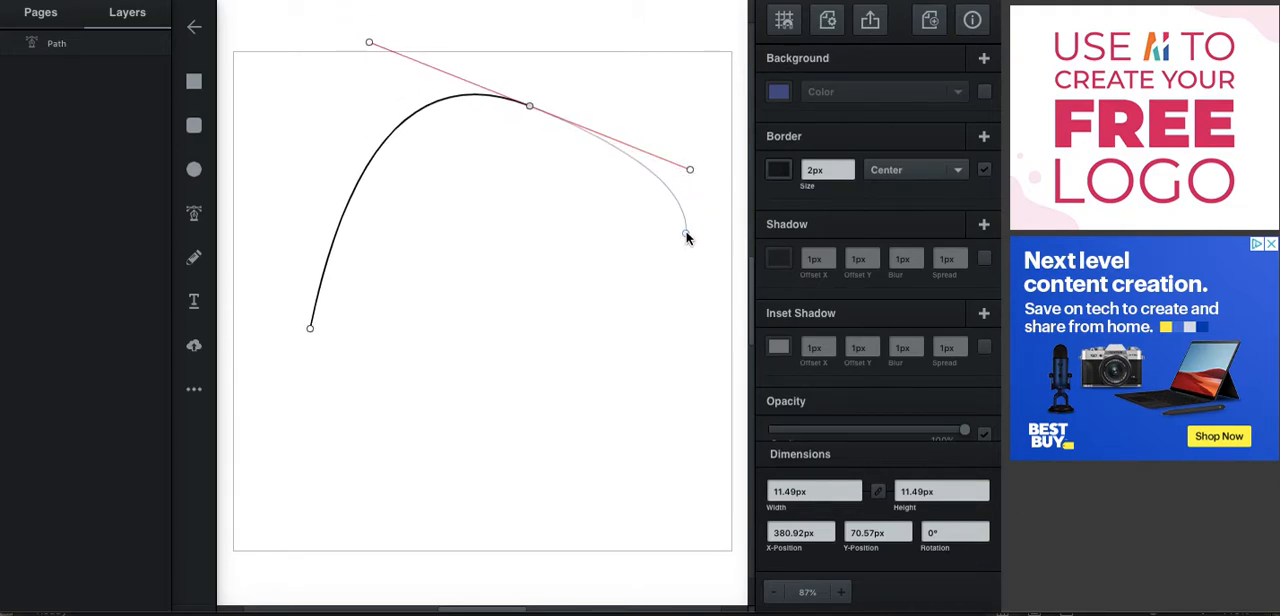
drag(690, 168, 634, 162)
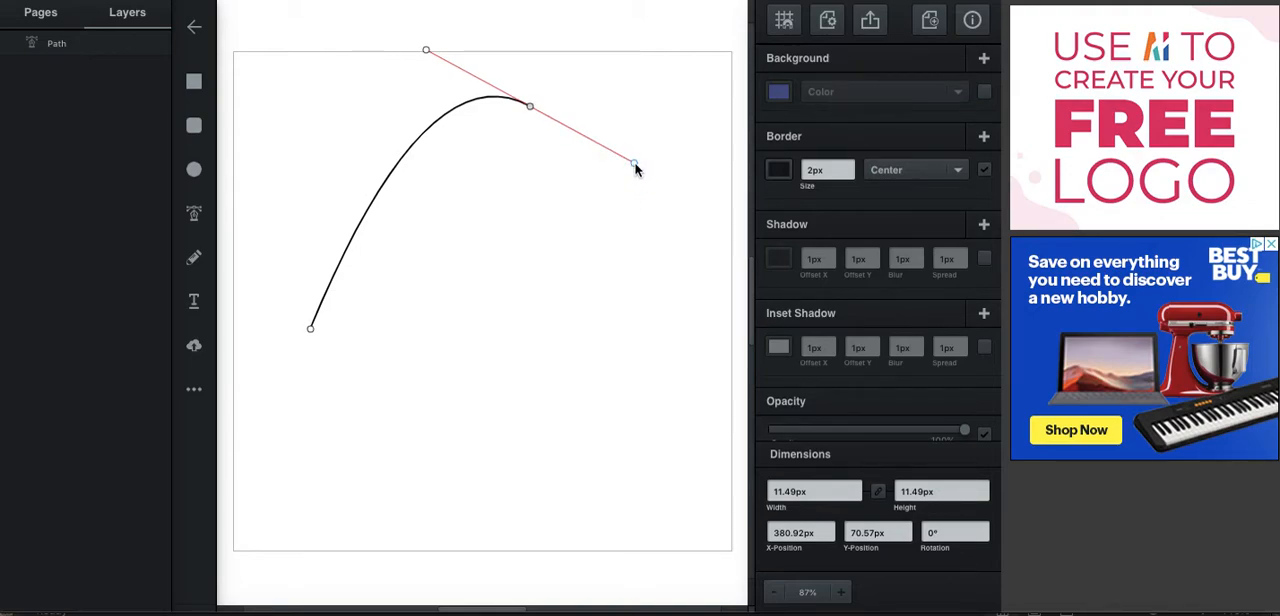
Shorten the outgoing curve handle of the arched segment's end node.
drag(634, 163, 590, 140)
Try extending the path with a curved segment down to a node at about X 367, Y 334 px, and undo it.
click(519, 311)
drag(528, 322, 494, 354)
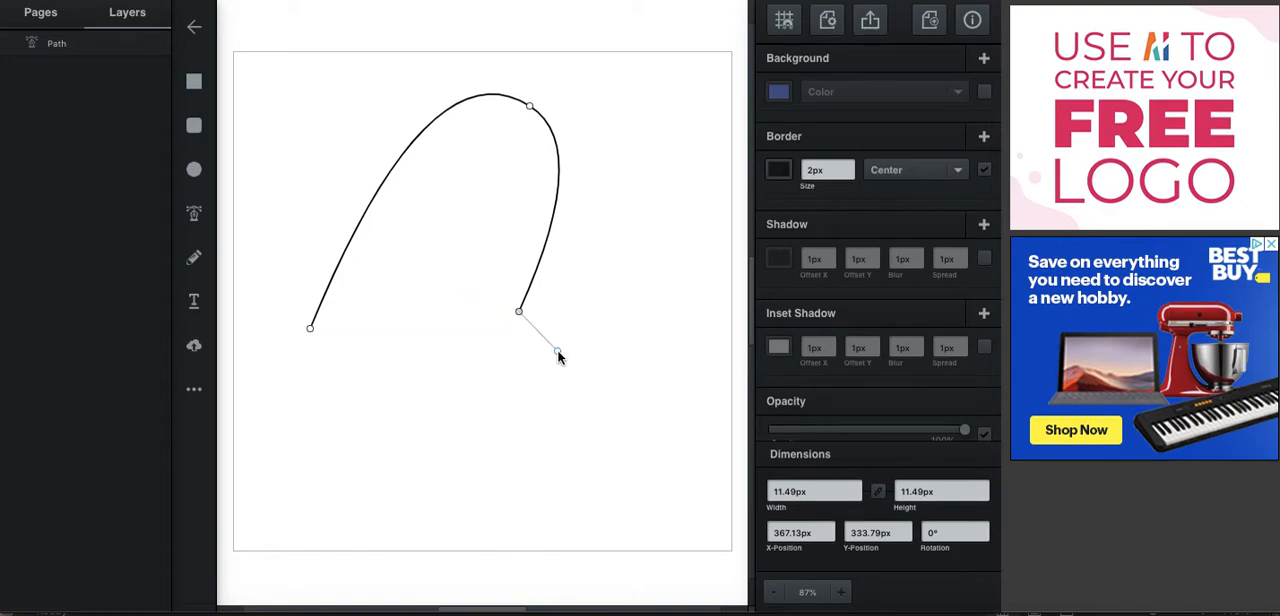
key(ctrl+z)
Add a curved segment to a node at about X 467, Y 238 px and adjust the angle and length of its curve handles.
drag(597, 237, 542, 330)
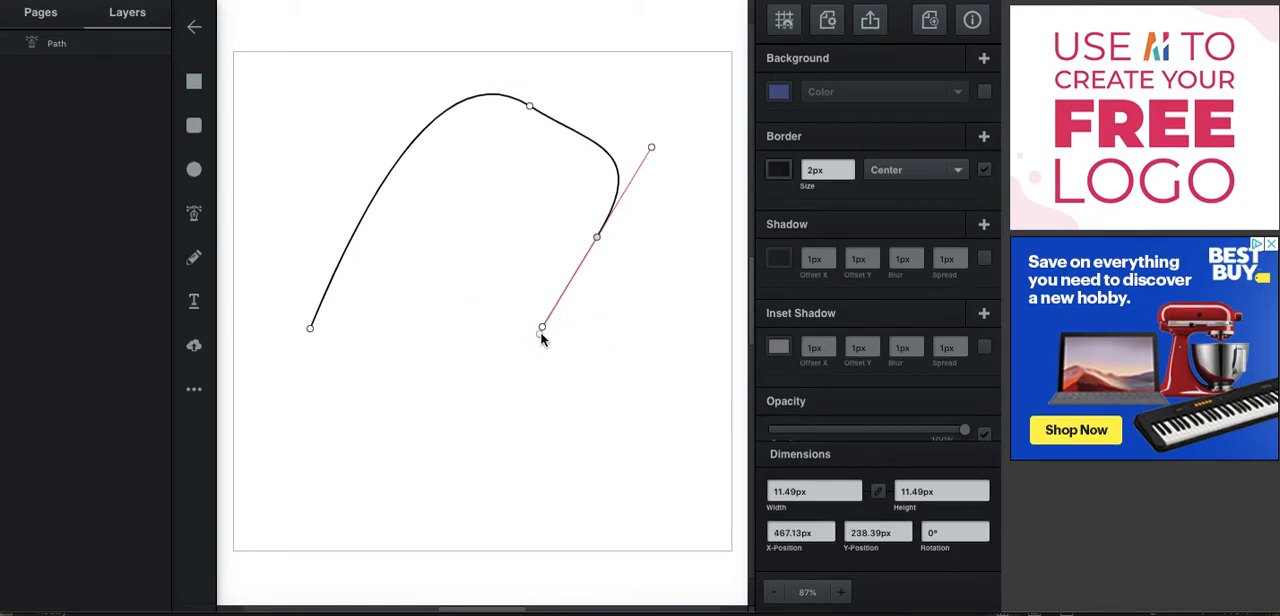
drag(543, 329, 503, 316)
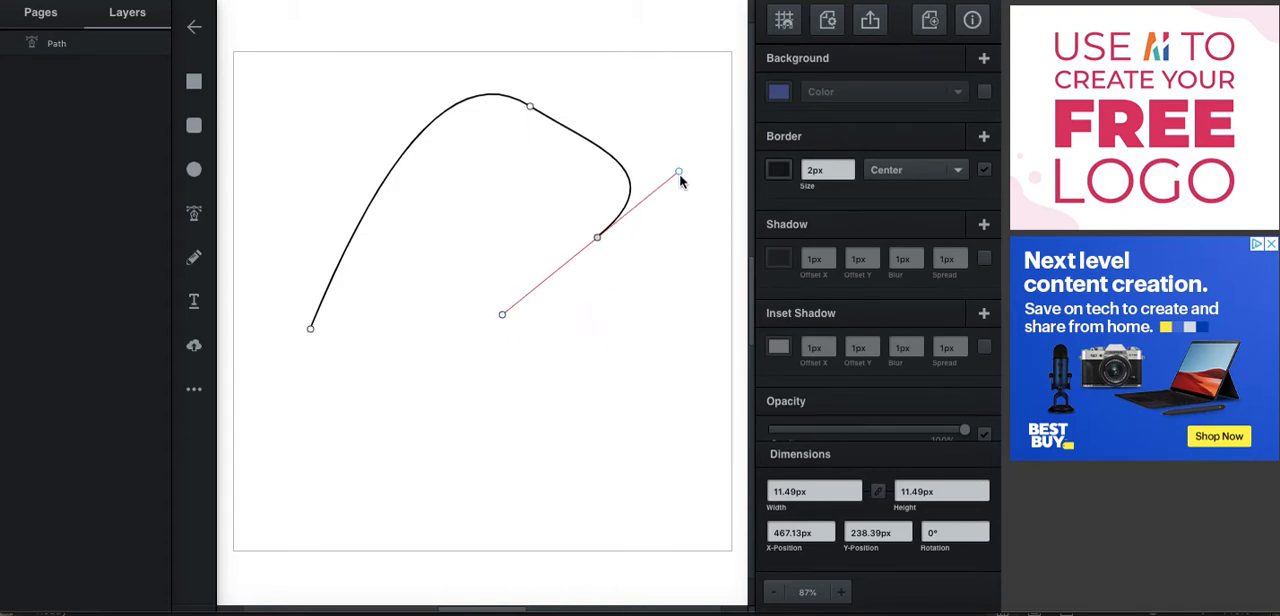
drag(501, 315, 568, 276)
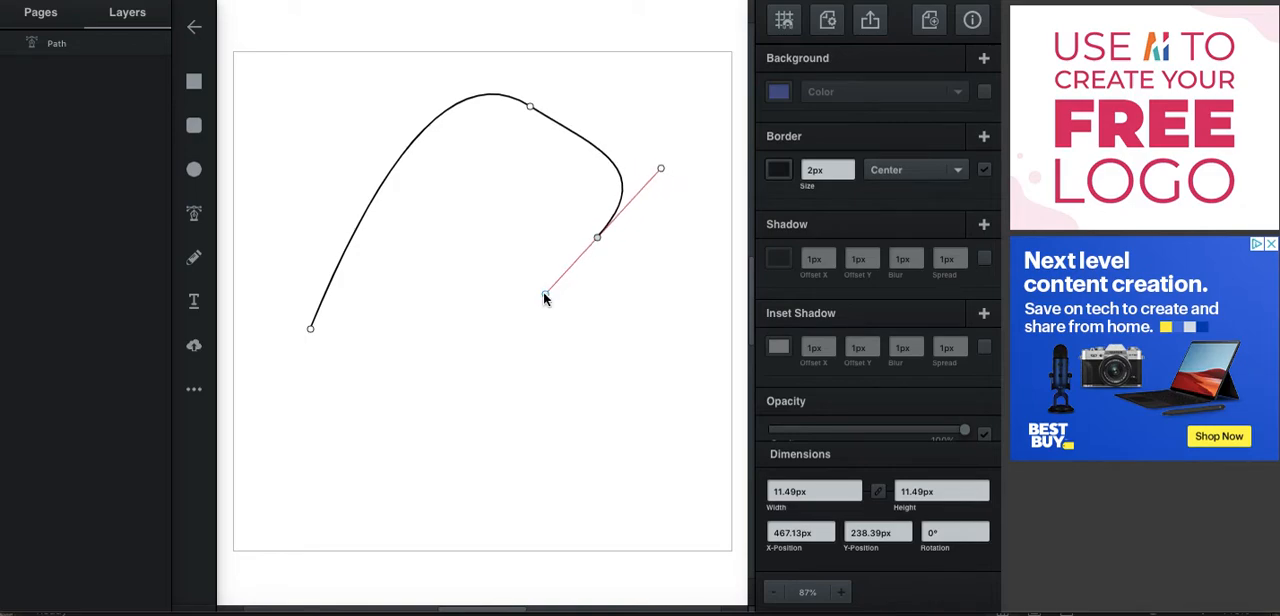
mouse_move(546, 292)
mouse_down()
mouse_move(575, 272)
mouse_move(528, 308)
mouse_move(574, 263)
mouse_move(537, 299)
mouse_up()
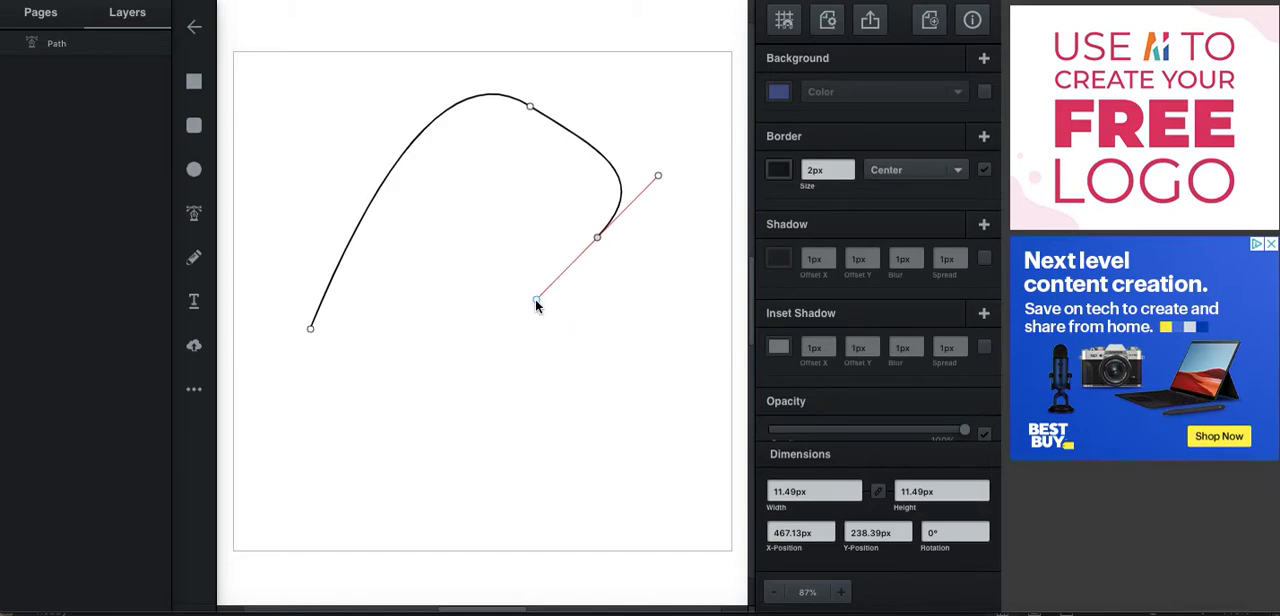
drag(535, 299, 586, 254)
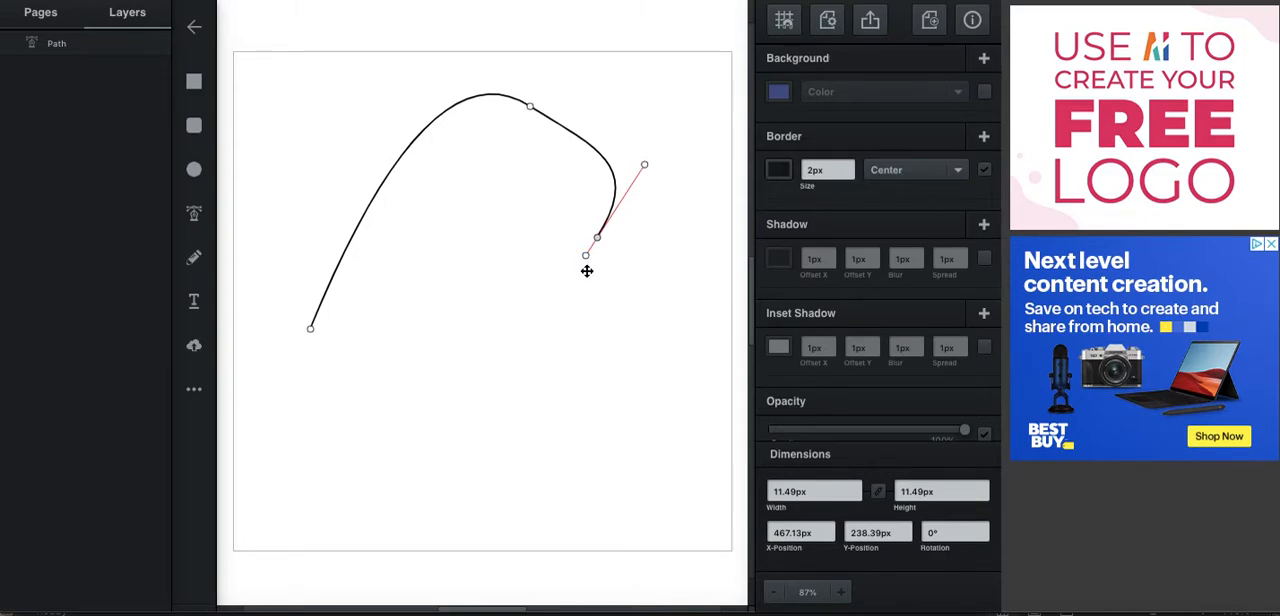
drag(587, 259, 541, 329)
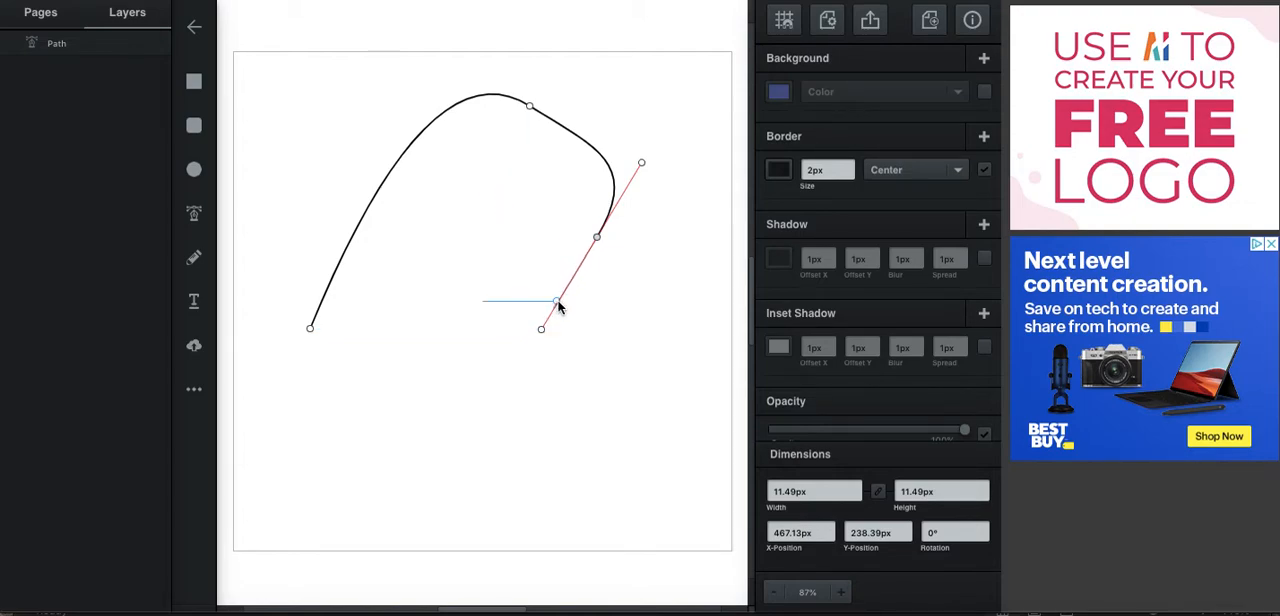
drag(541, 329, 484, 410)
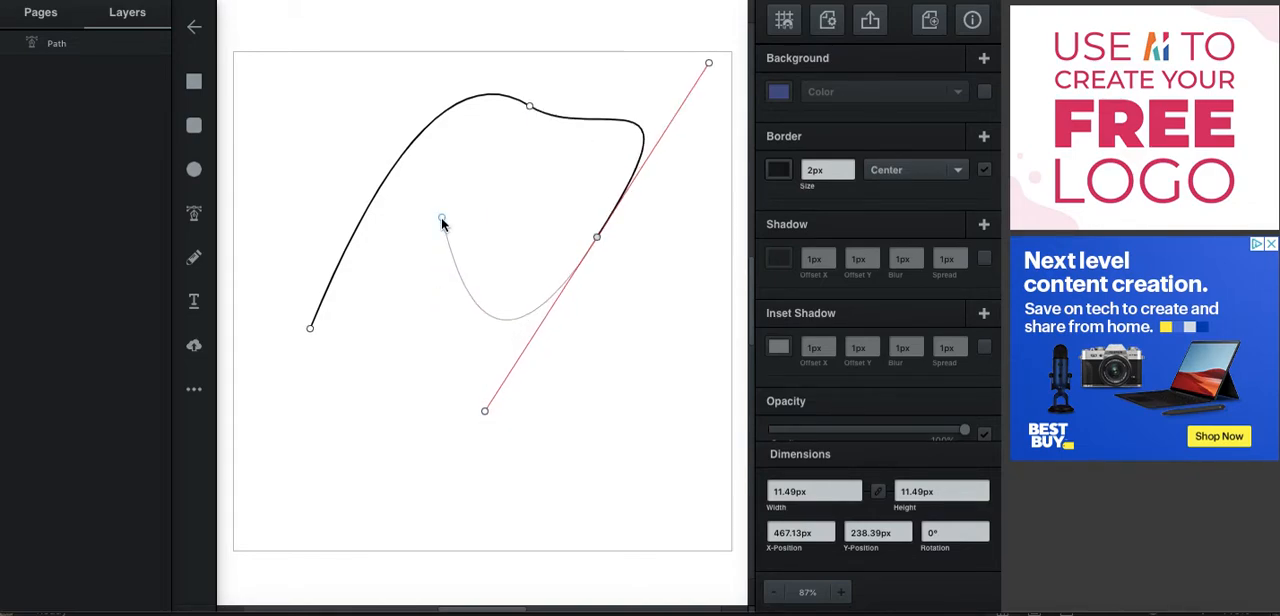
drag(480, 420, 569, 247)
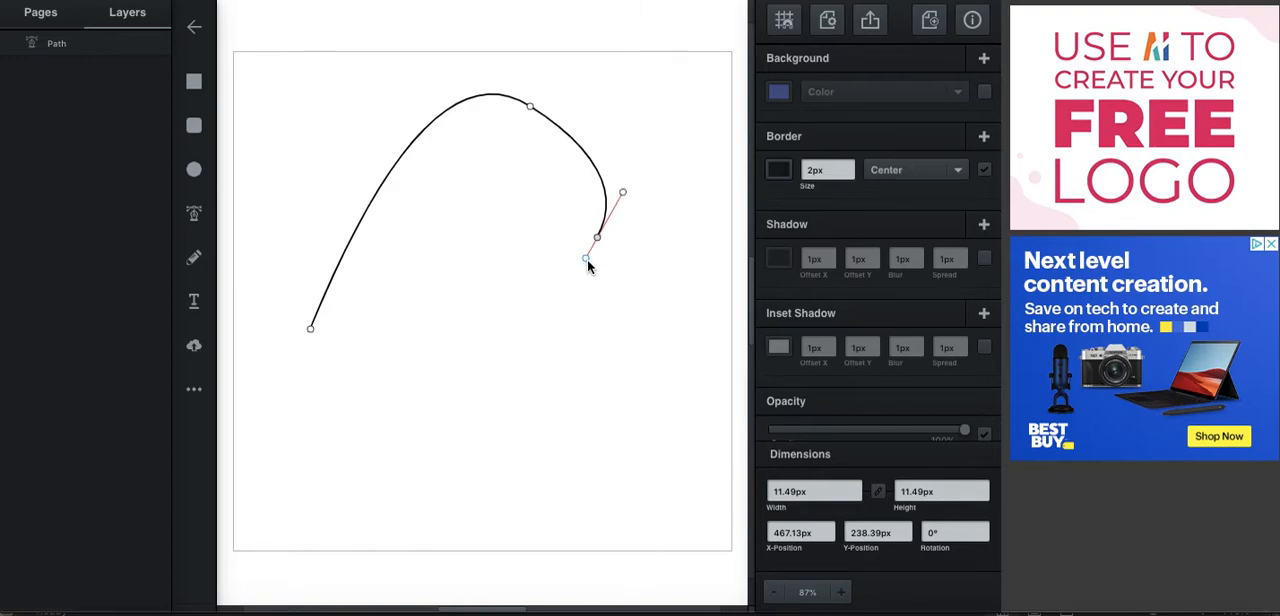
Point the last node's outgoing handle leftward independently of its opposite handle, and add a curved segment down to about X 386, Y 442 px.
drag(586, 260, 665, 323)
drag(661, 325, 568, 284)
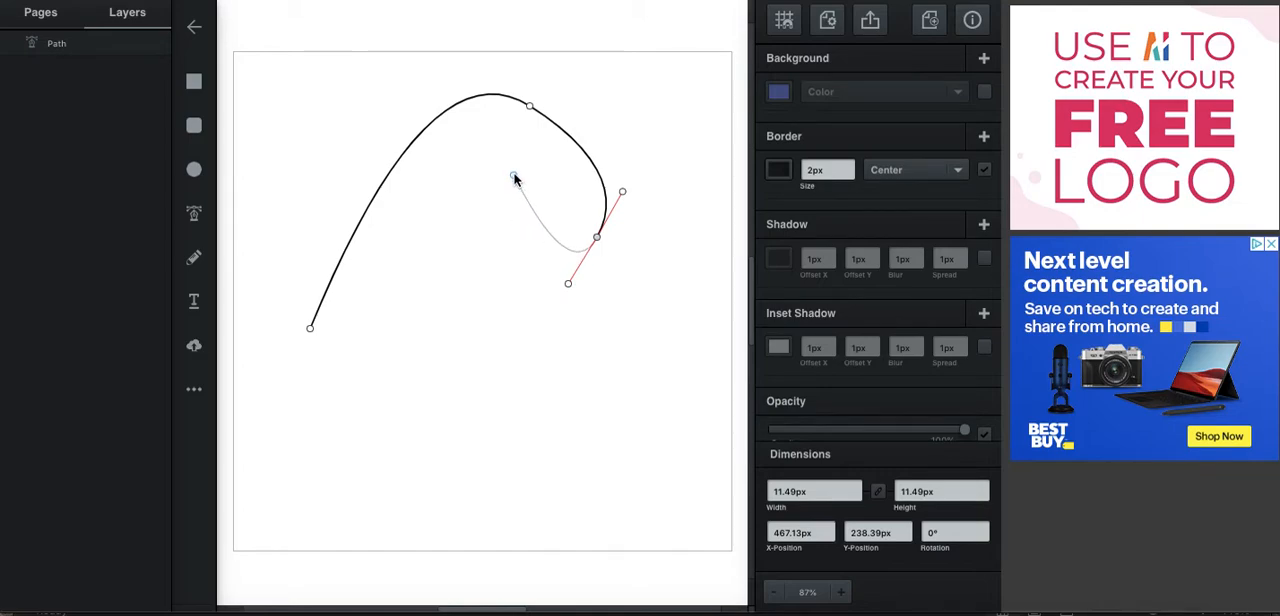
drag(563, 278, 568, 284)
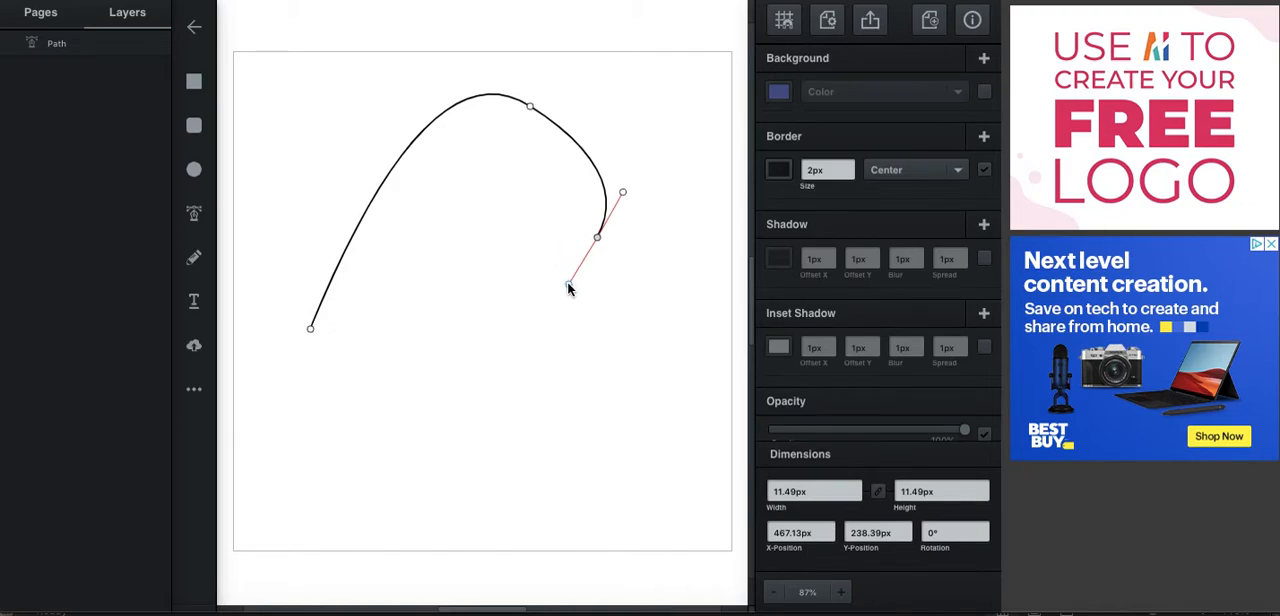
drag(568, 288, 665, 322)
drag(666, 319, 521, 227)
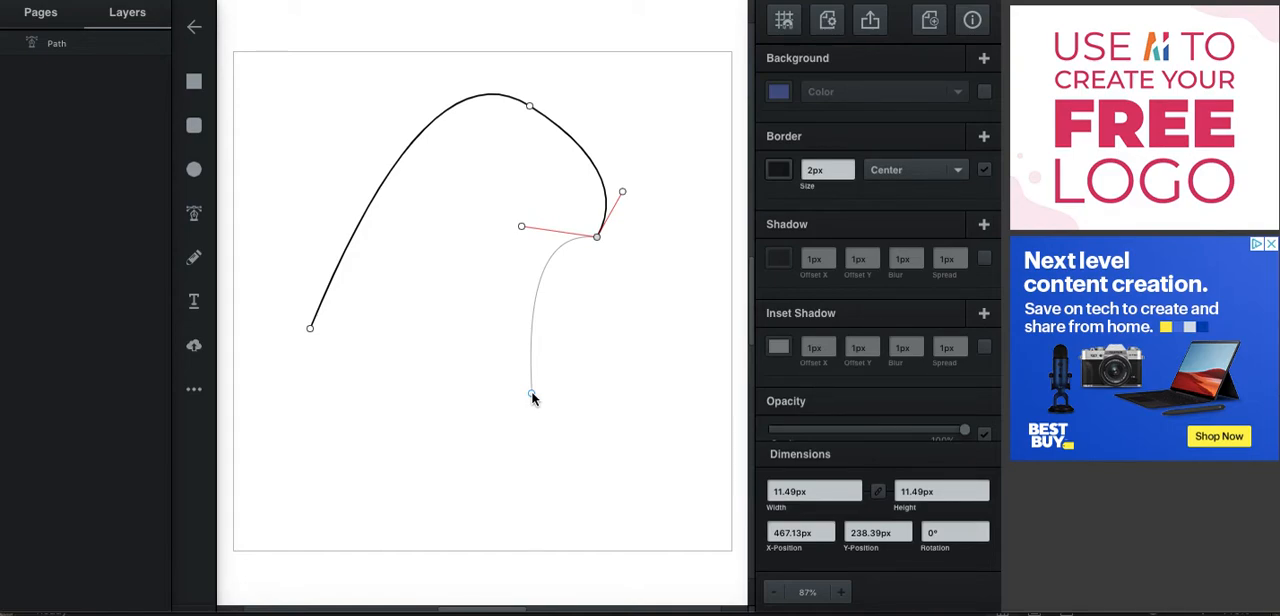
drag(533, 396, 447, 371)
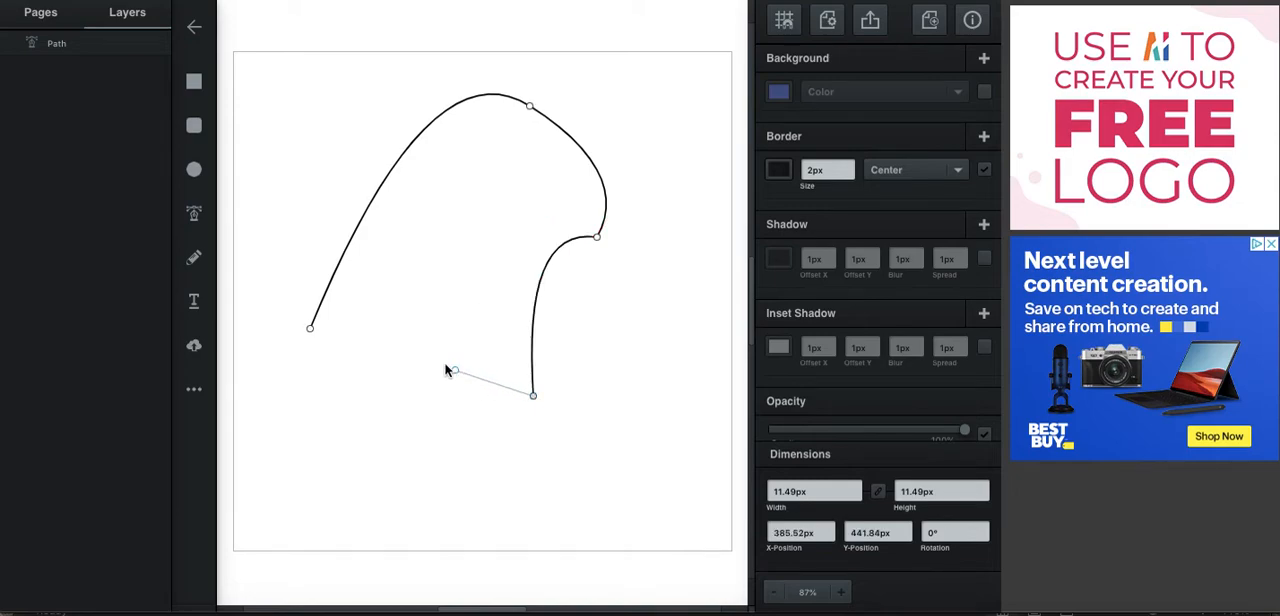
Try closing the path with a straight edge back to its starting node, and return it to an open, deselected path.
click(308, 328)
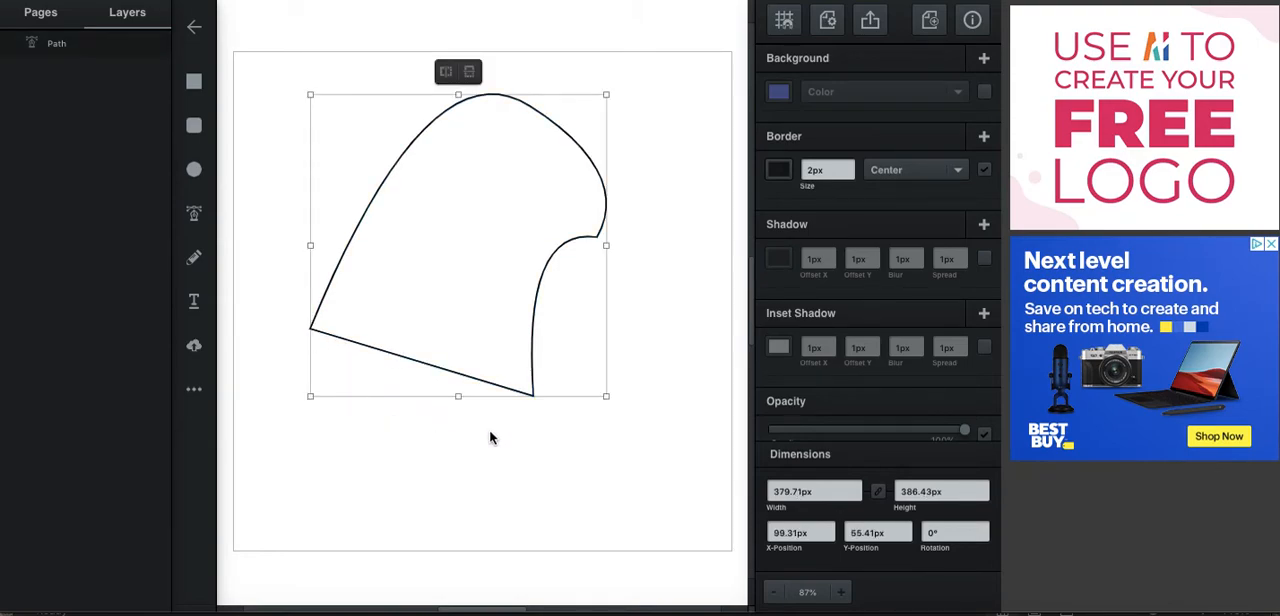
click(453, 373)
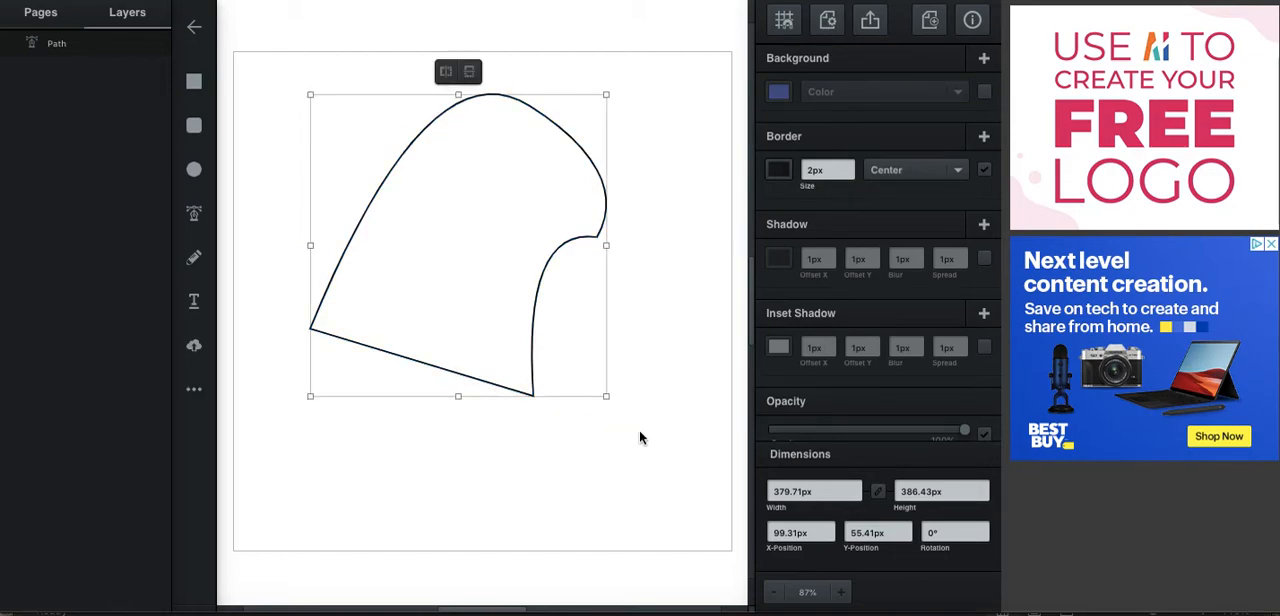
click(549, 457)
click(494, 385)
click(559, 443)
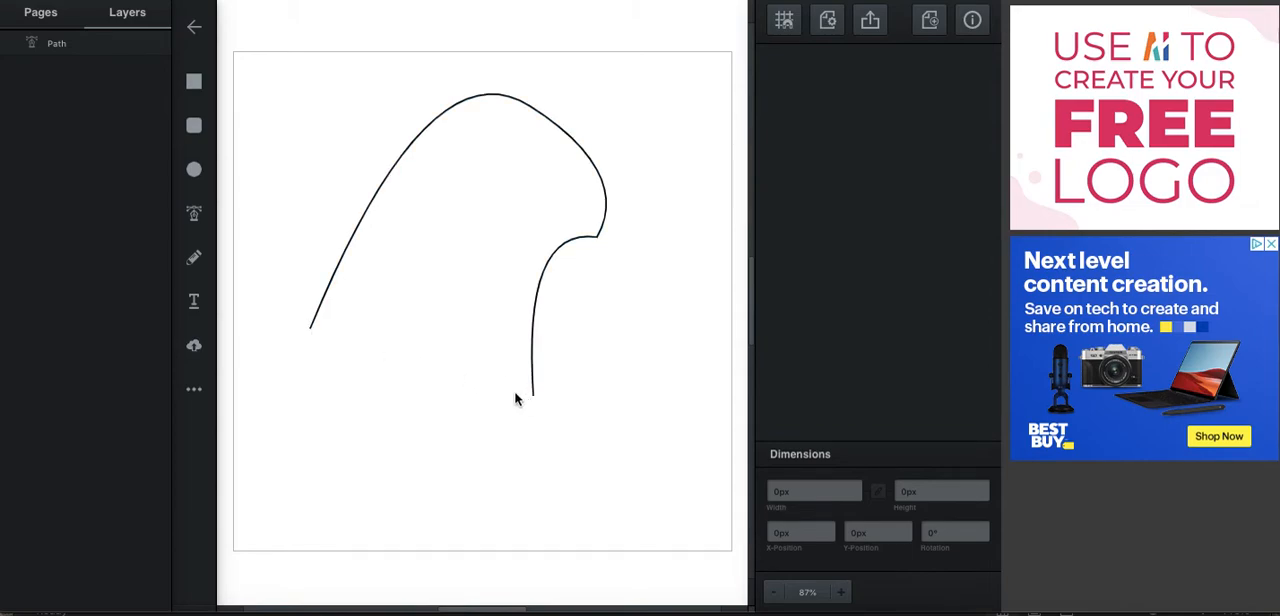
Draw a separate straight Pen tool line between the open path's two ends, from about X 384, Y 440 to X 99, Y 356 px.
click(194, 216)
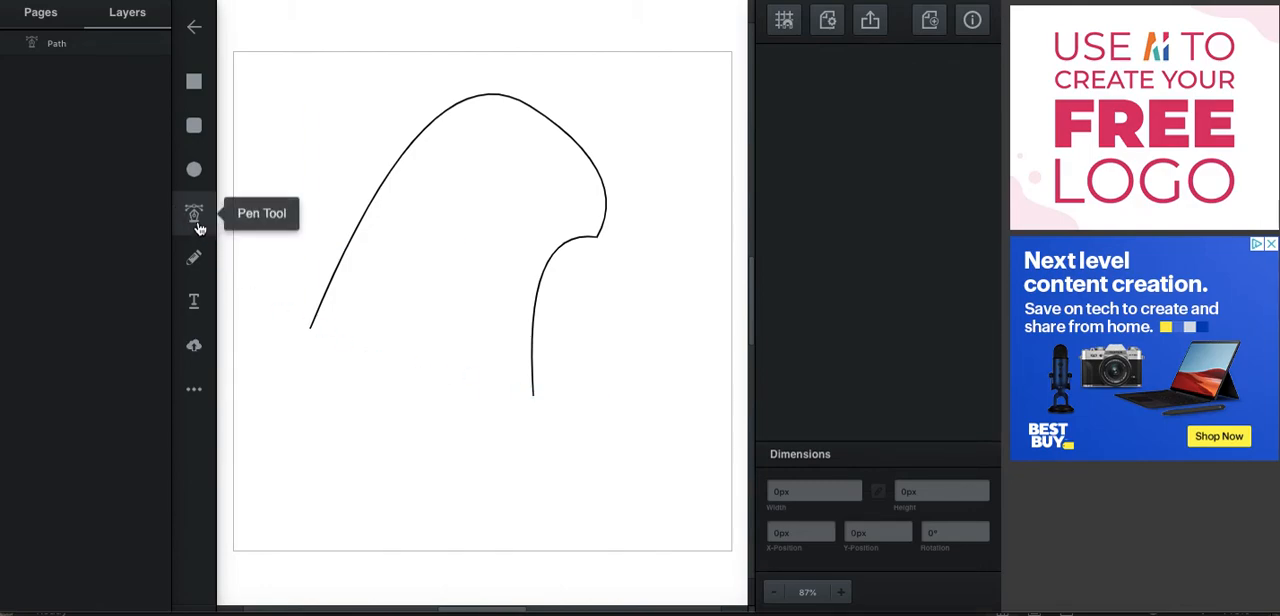
right_click(532, 397)
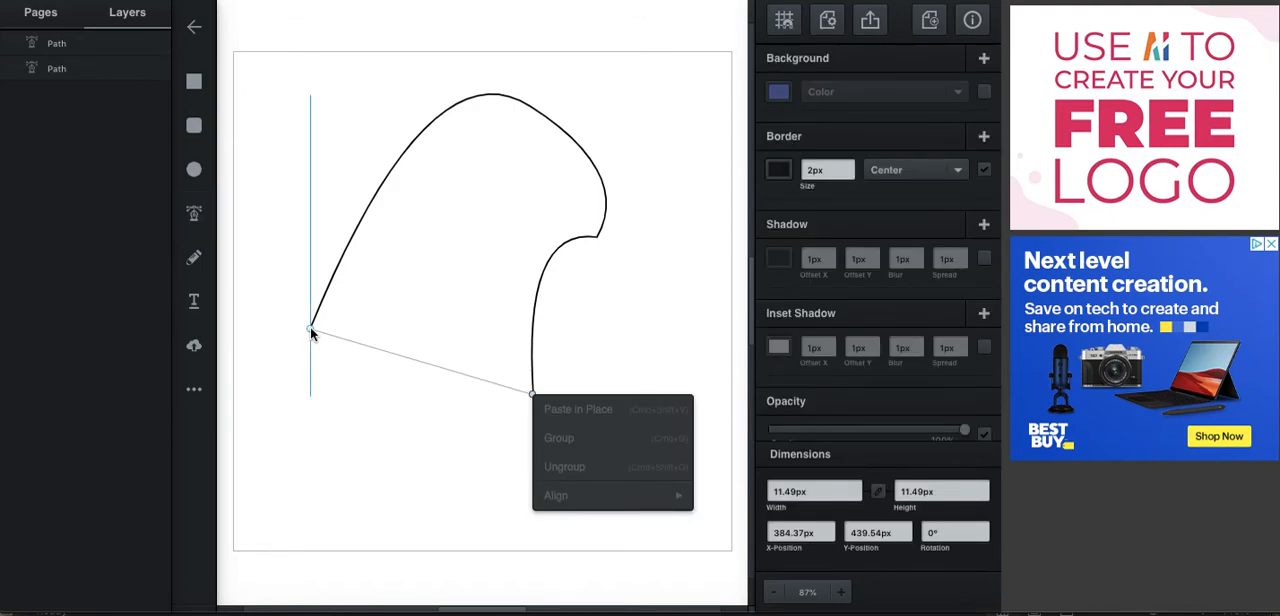
drag(310, 329, 418, 403)
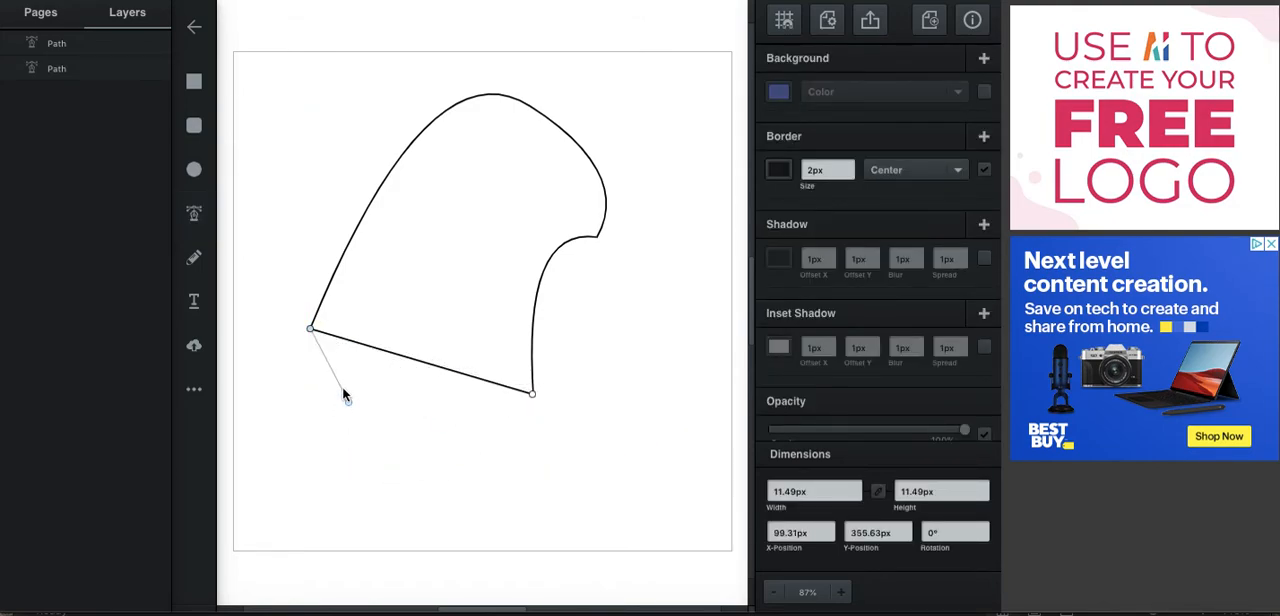
drag(342, 350, 416, 419)
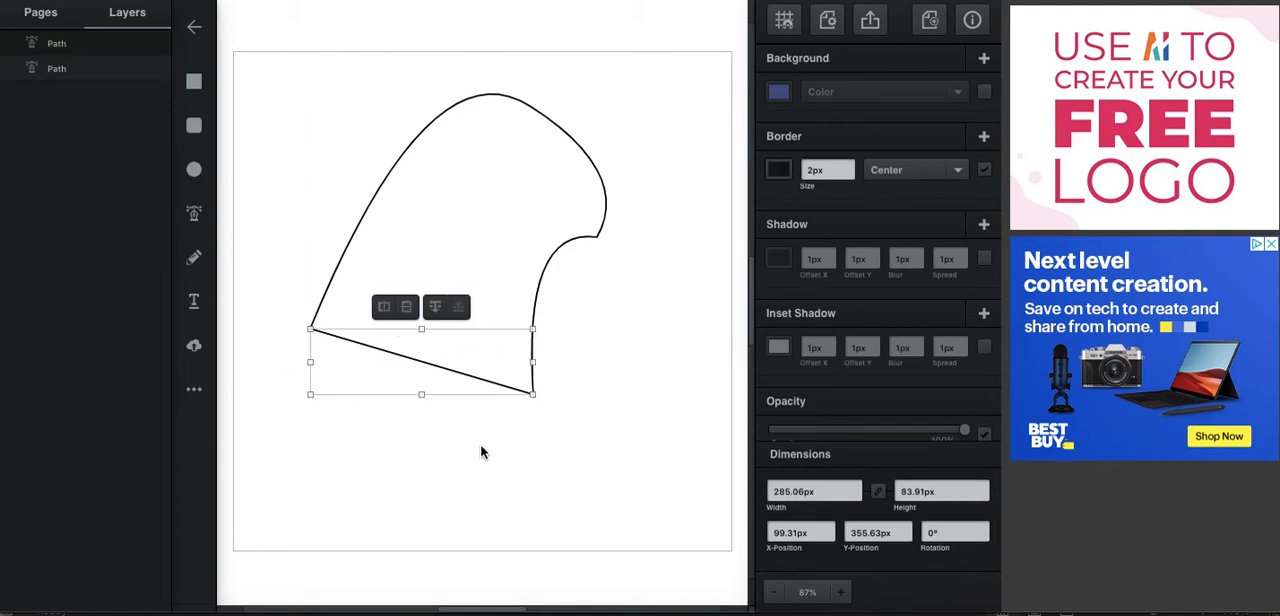
click(486, 446)
Try filling the curved path with #7085ea, and undo both the fill and the separate straight line.
click(493, 293)
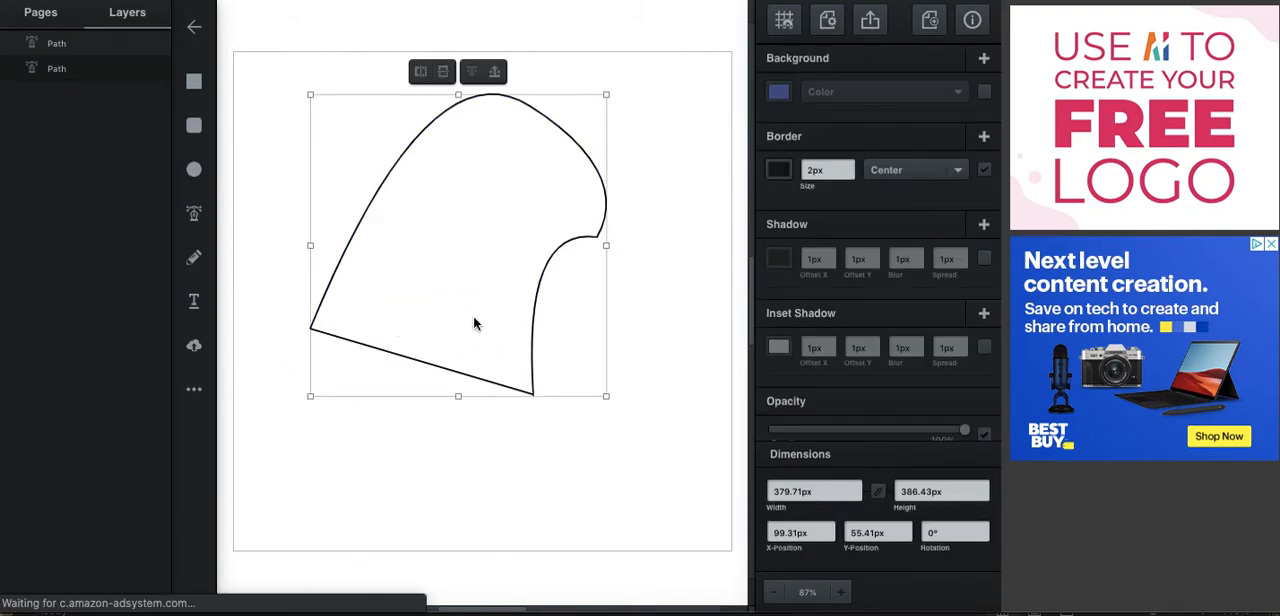
click(780, 92)
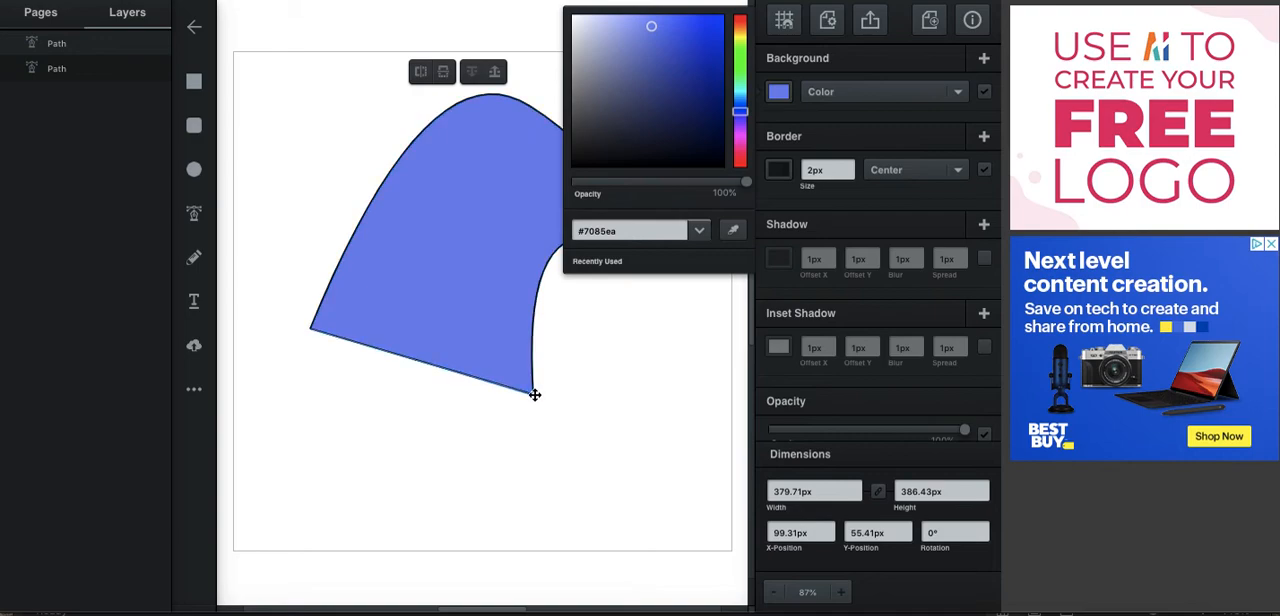
click(781, 95)
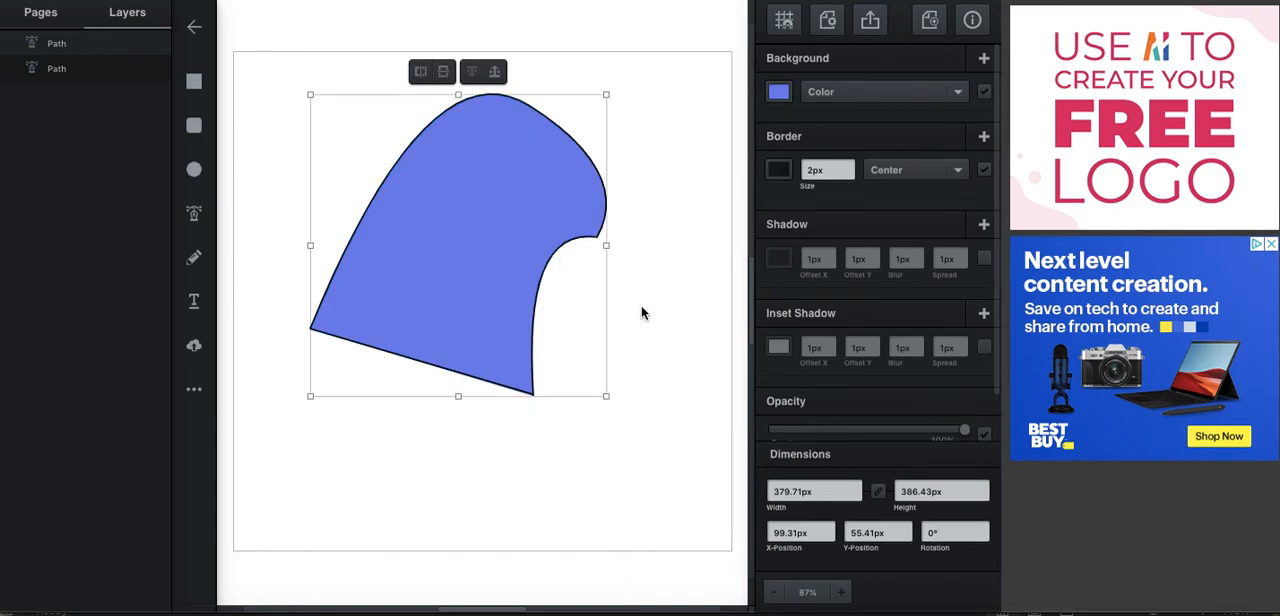
key(ctrl+z)
key(ctrl+z)
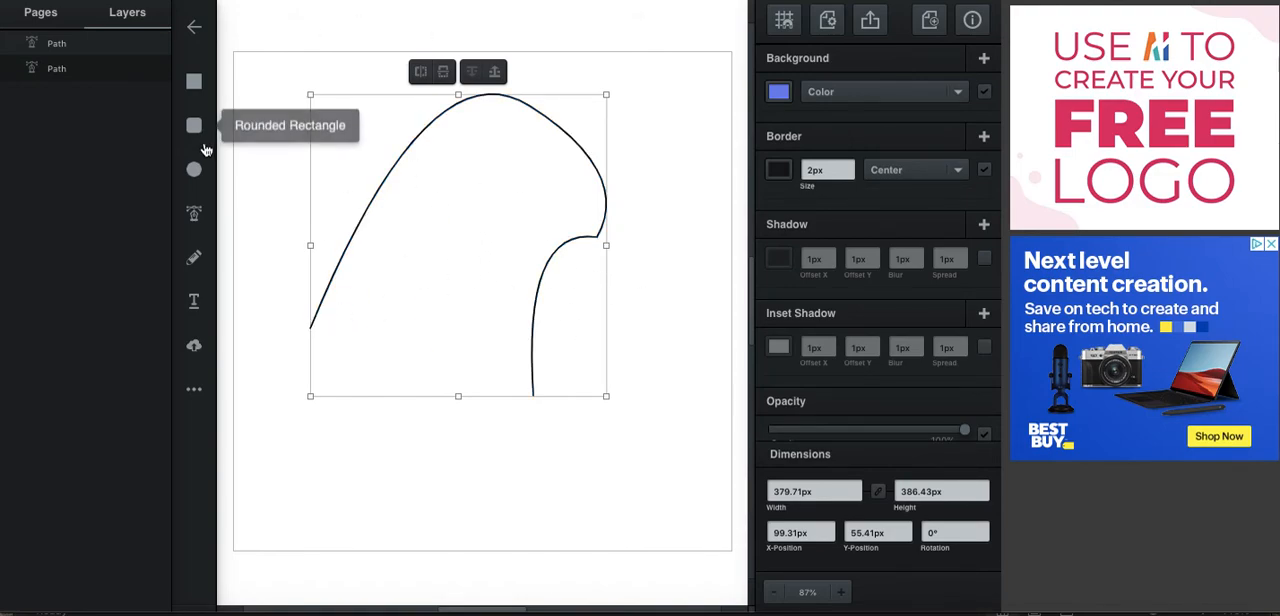
Try a Pen tool line slightly below the path's ends, from about X 384, Y 450 to X 96, Y 364 px, and undo it.
click(195, 216)
click(532, 401)
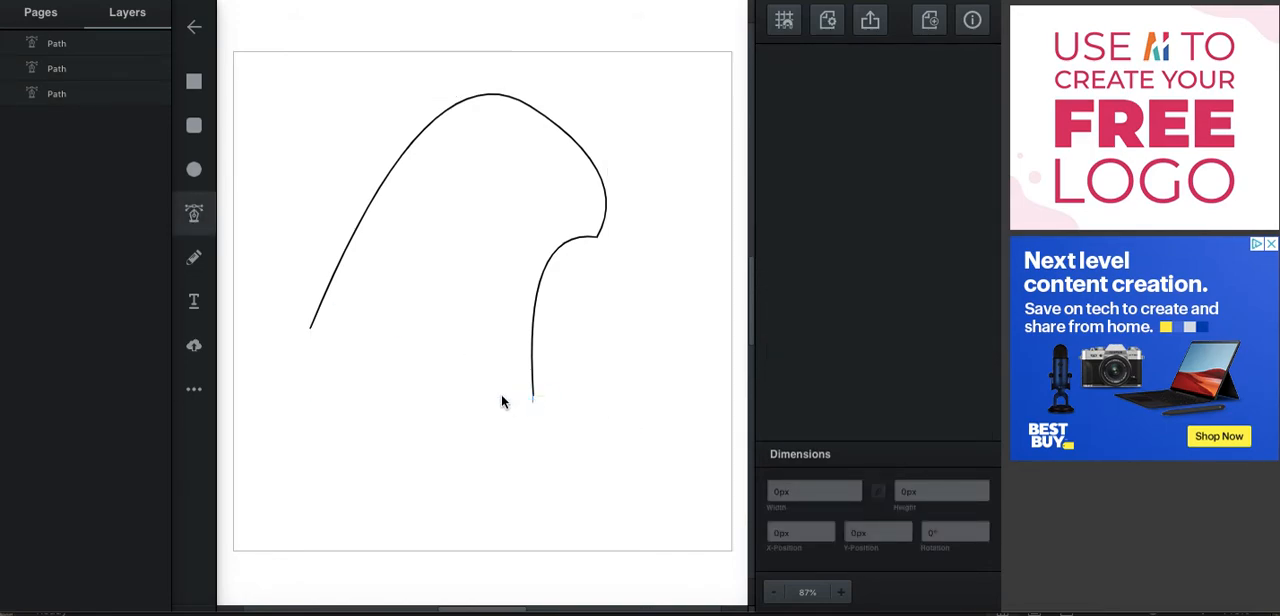
click(306, 336)
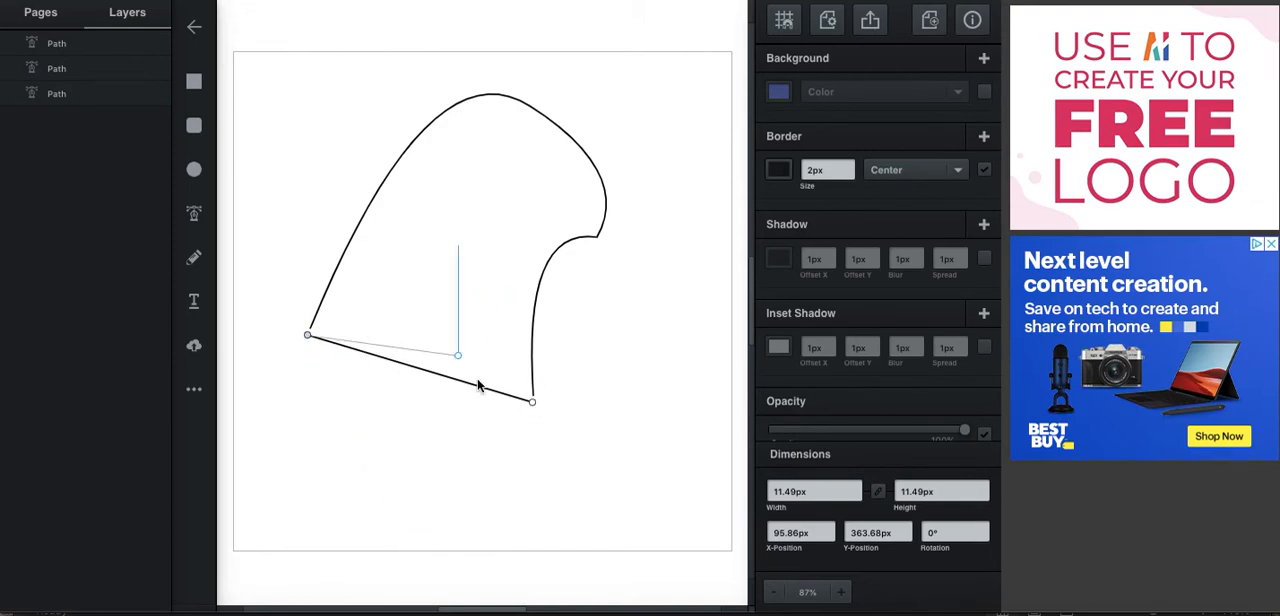
click(533, 400)
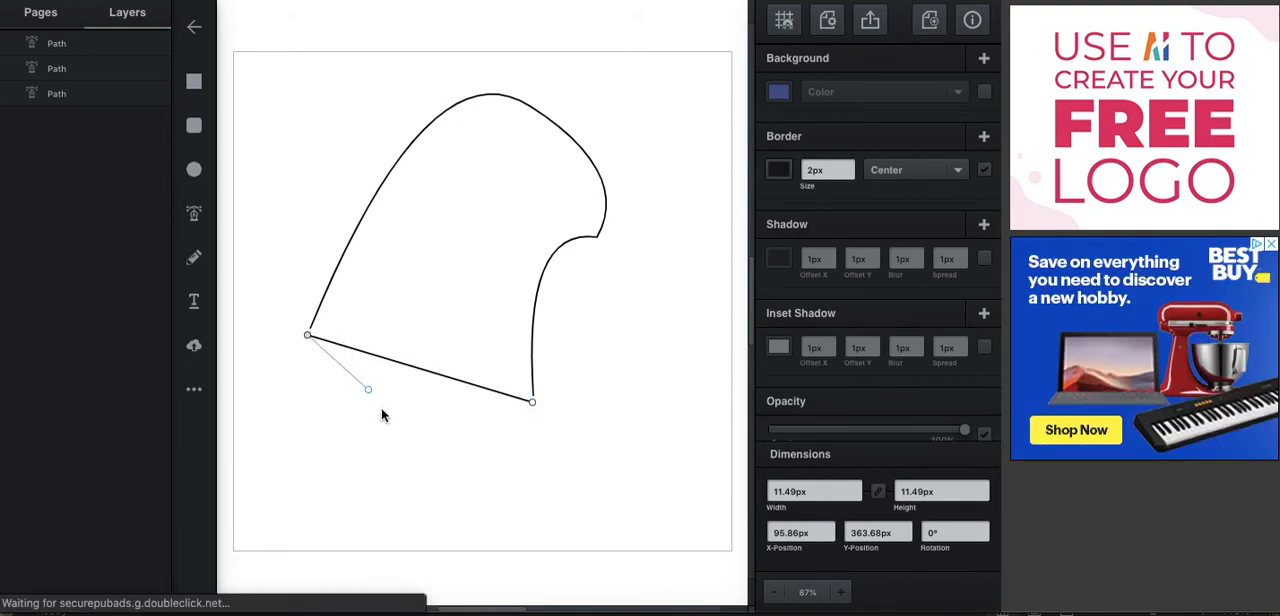
key(super+z)
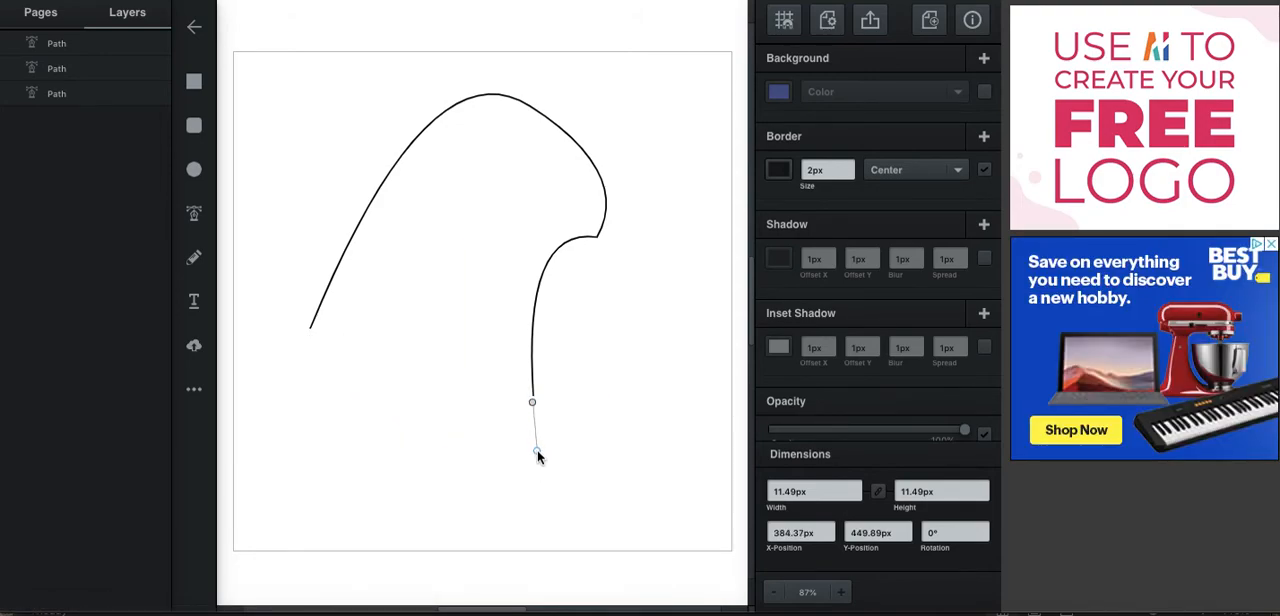
key(super+z)
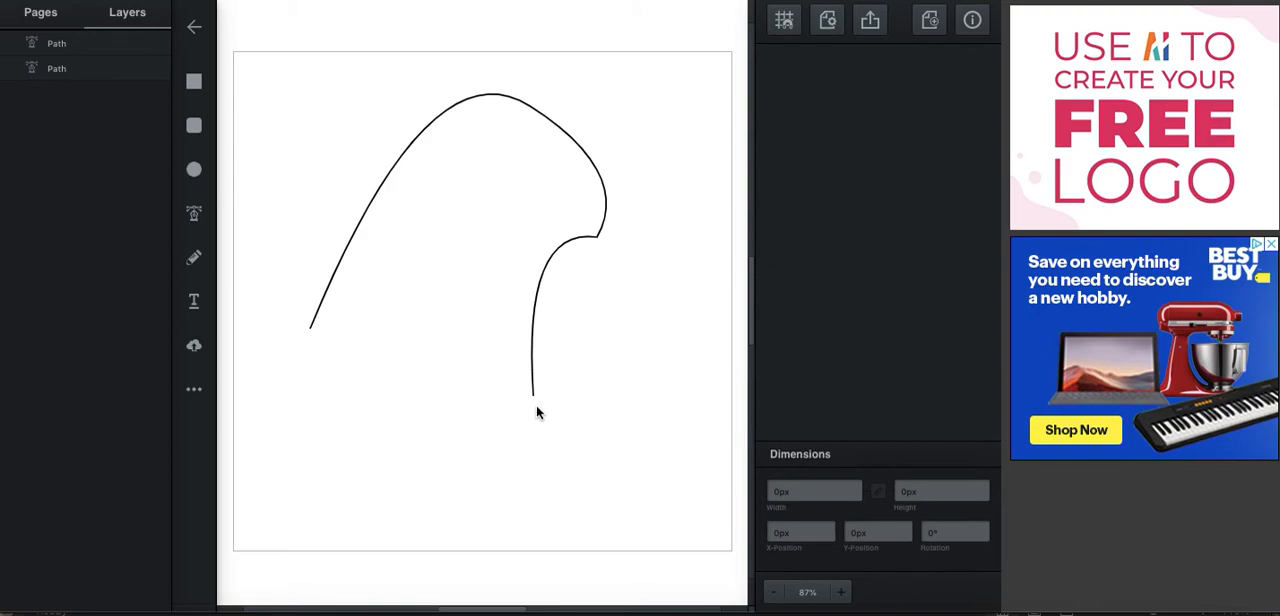
Draw a separate straight Pen tool line across the open path's ends, from about X 384, Y 442 to X 99, Y 351 px.
click(194, 213)
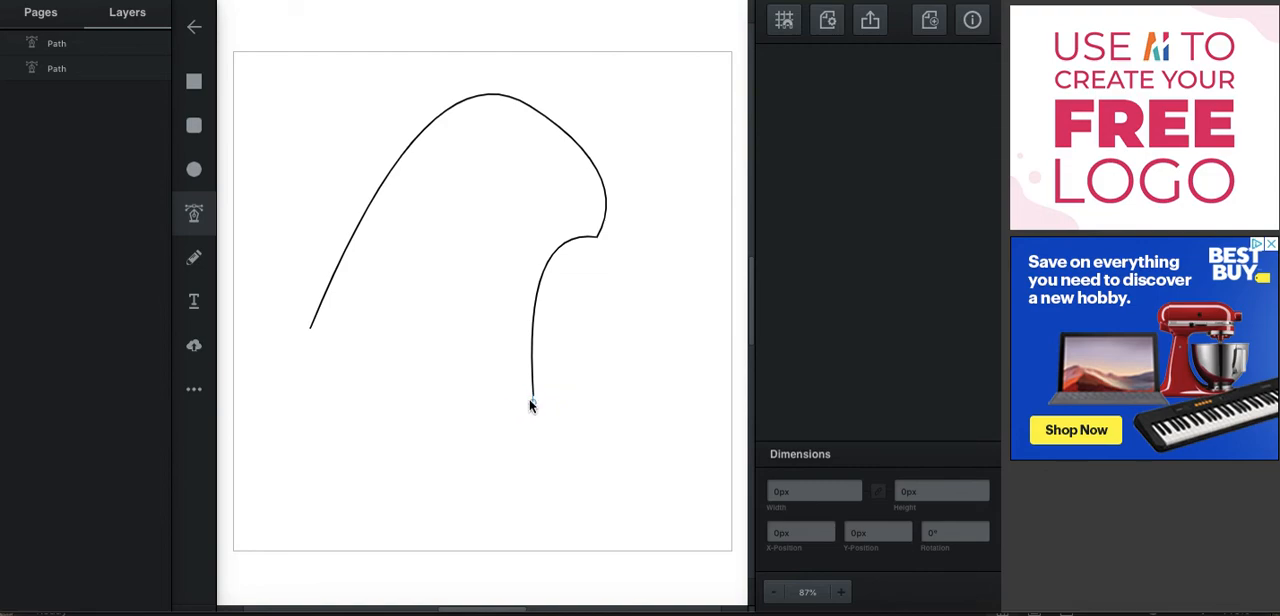
drag(532, 397, 448, 387)
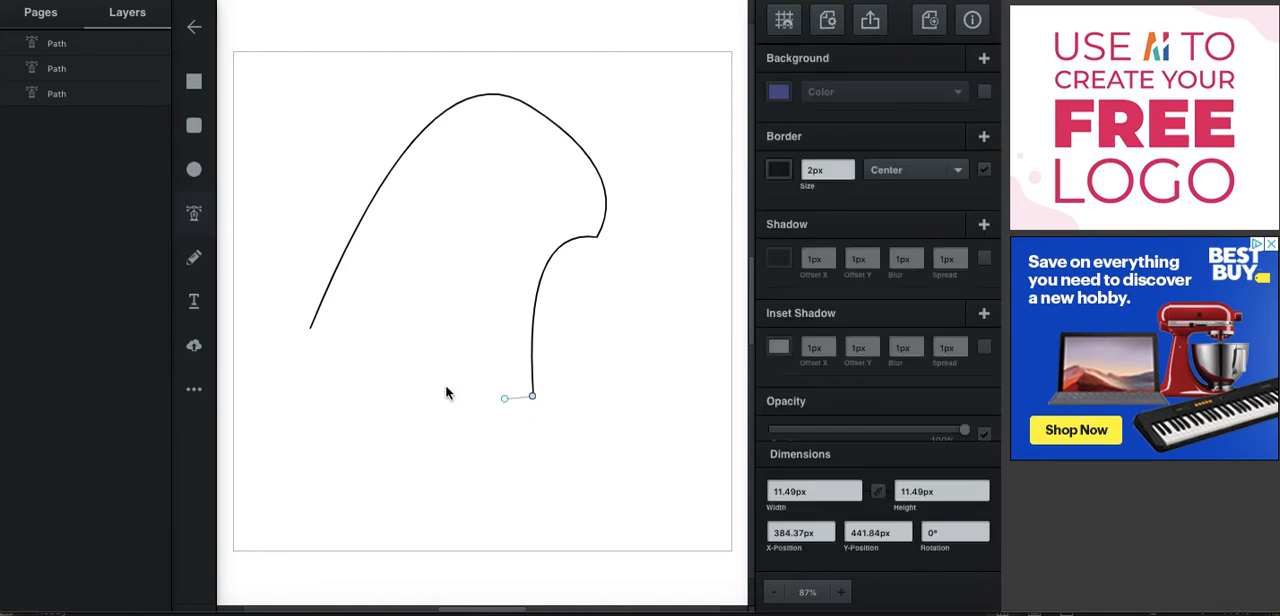
drag(309, 325, 504, 448)
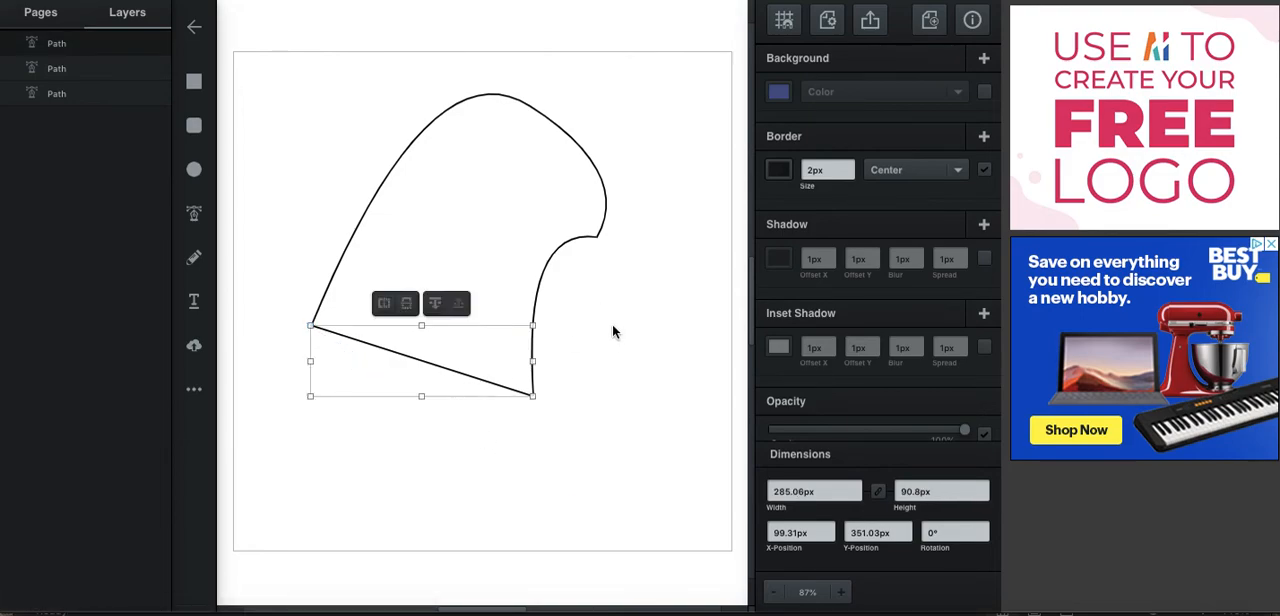
Select the large curved path and give it the blue background color.
click(512, 217)
click(514, 218)
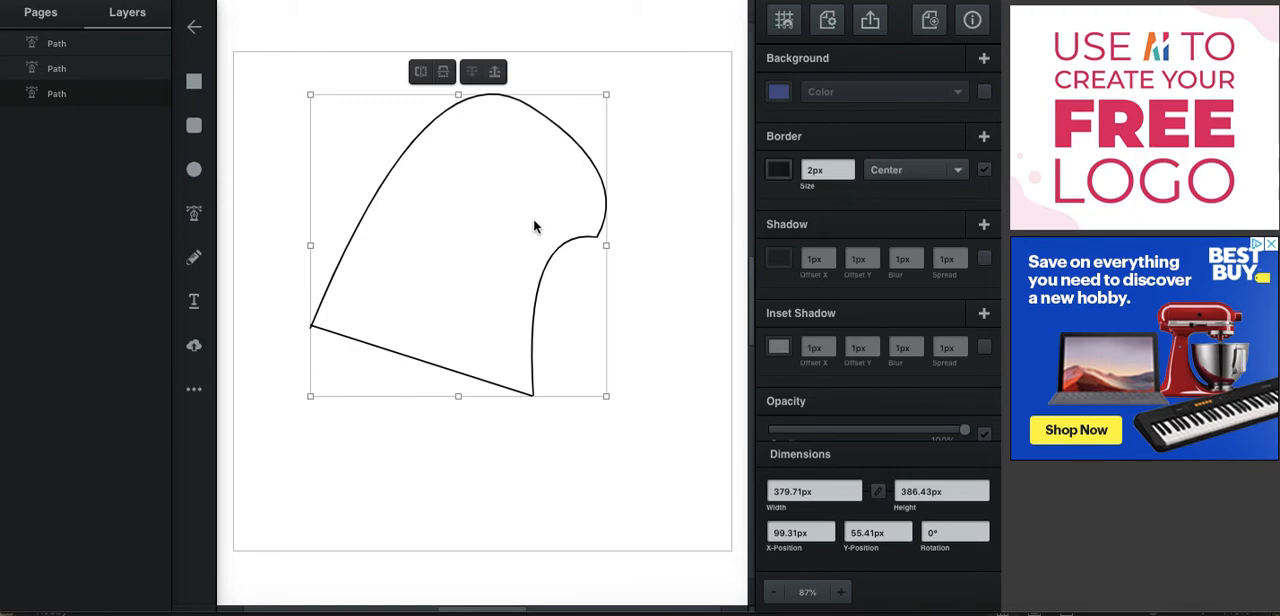
click(778, 95)
click(516, 317)
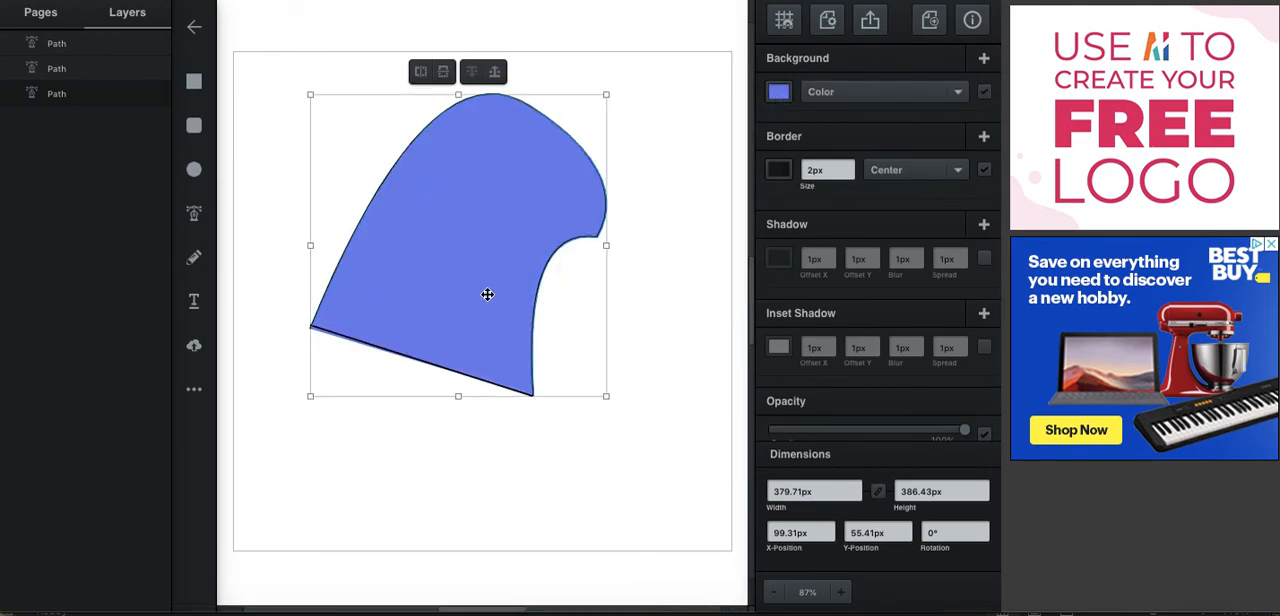
Edit the filled path's nodes and move its lower-right end node to about X 473, Y 545 px, away from the separate line.
double_click(489, 291)
drag(535, 396, 601, 476)
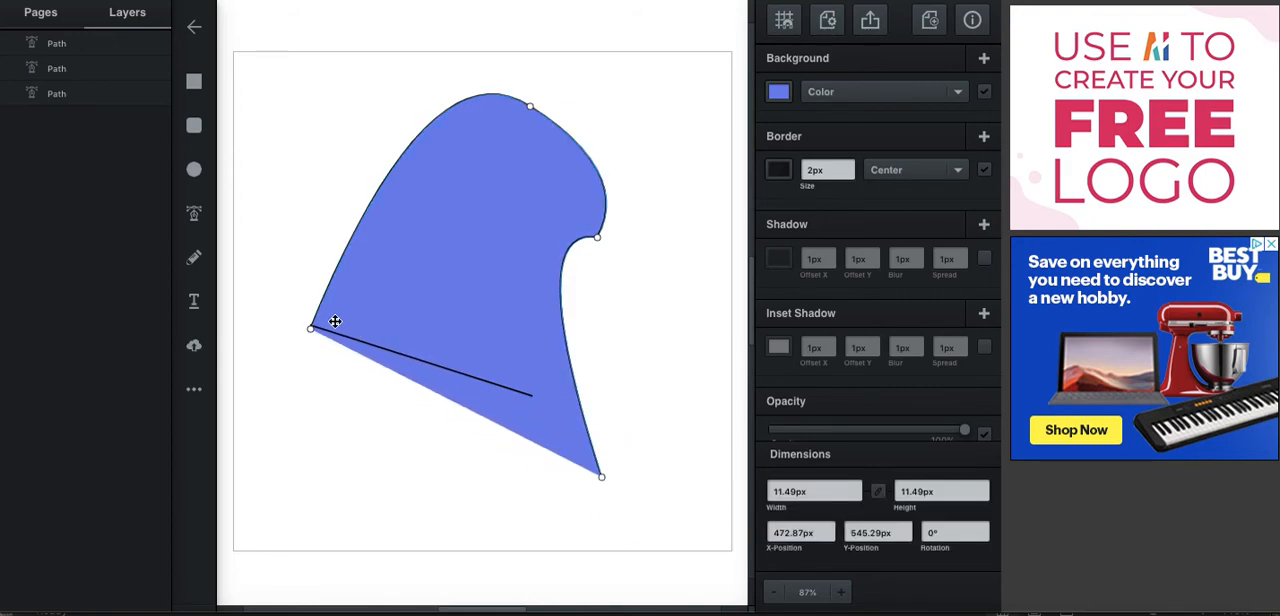
Stretch the separate straight line to about 374 px wide and 194 px high so its end meets the filled path's lowest node.
click(502, 388)
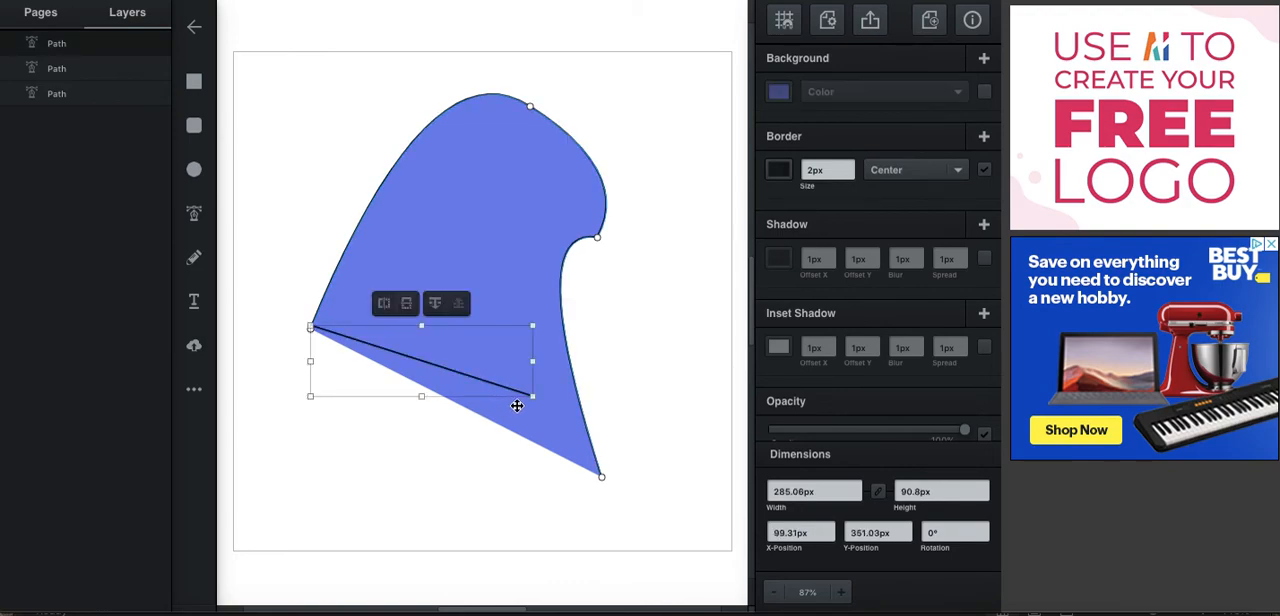
drag(528, 397, 601, 478)
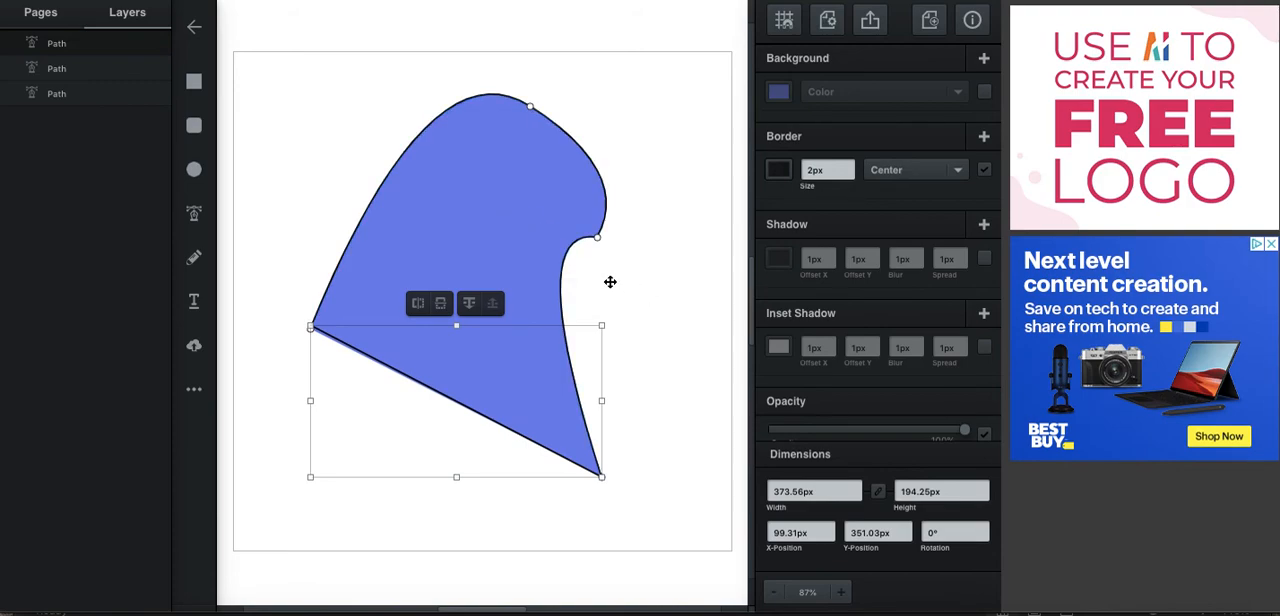
Select all the paths on the canvas and delete them.
click(592, 192)
drag(680, 80, 298, 513)
key(Delete)
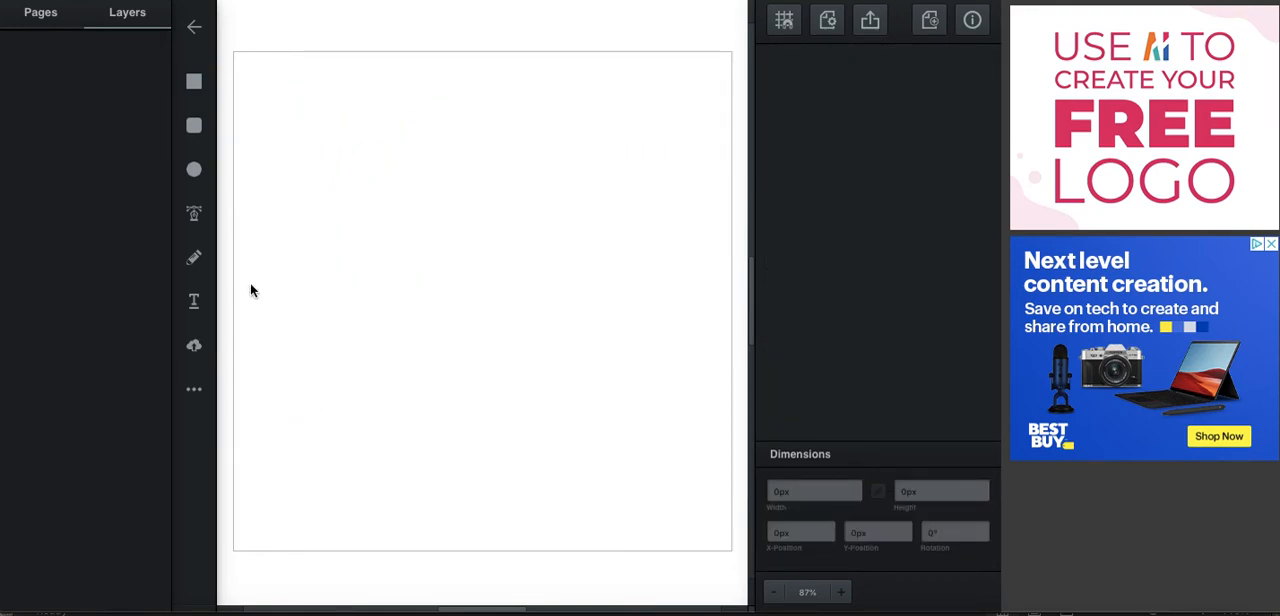
Draw a Pen tool curve from the canvas's lower left up to a node at about X 394, Y 83 px, and shorten its outgoing handle.
click(195, 214)
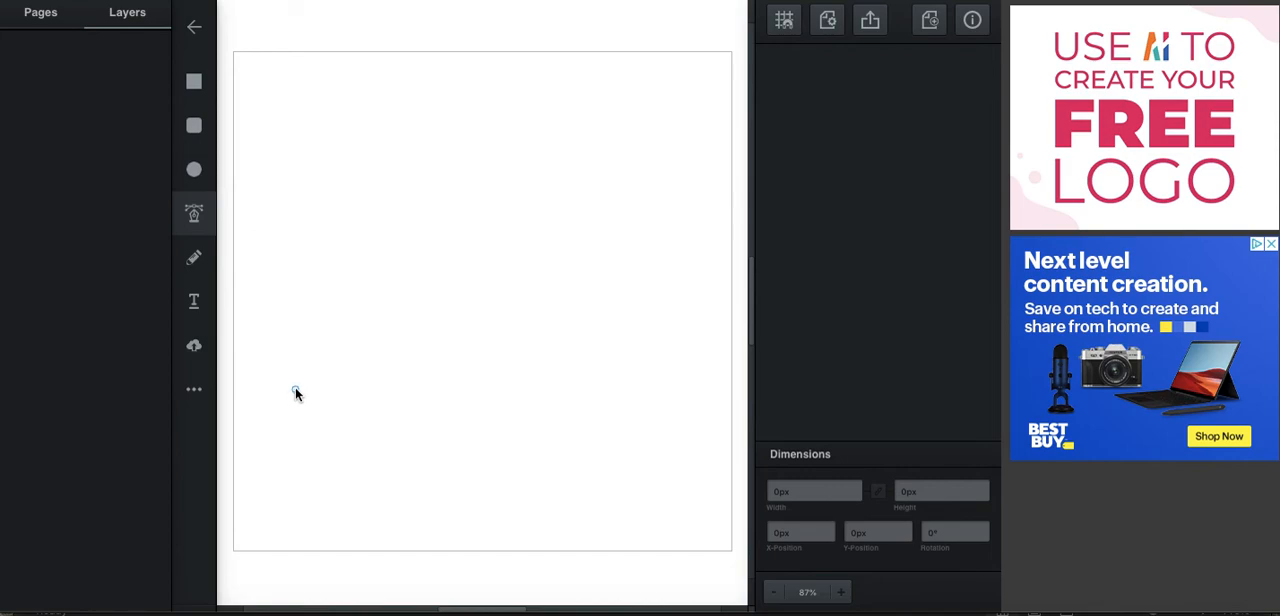
click(295, 389)
drag(540, 116, 634, 157)
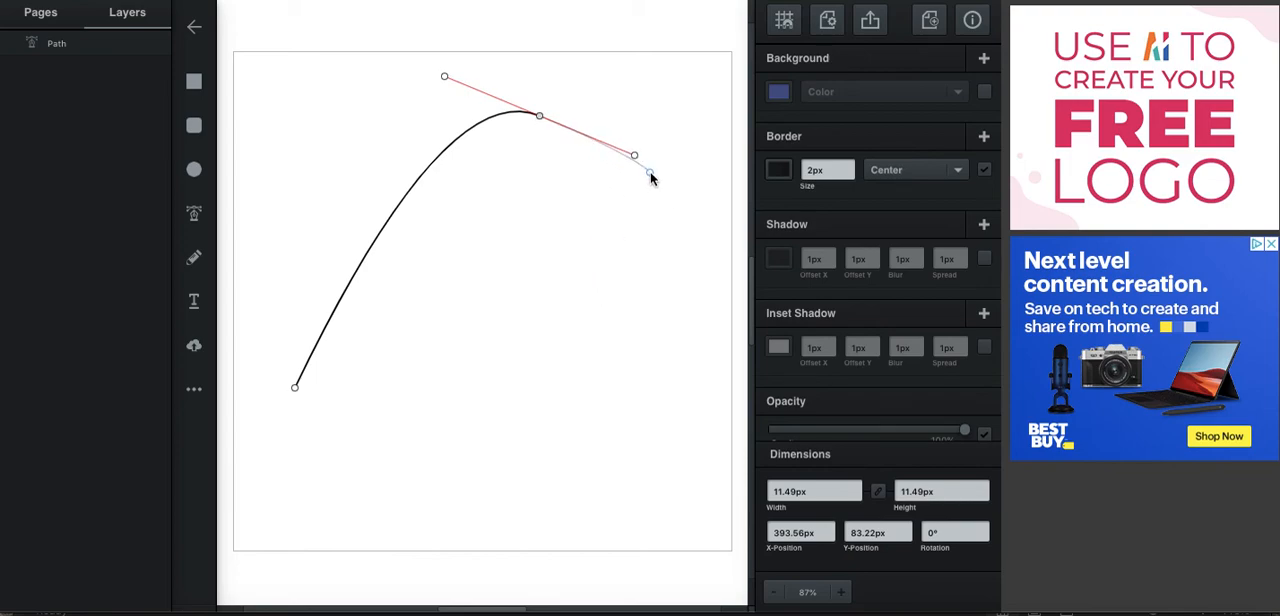
drag(626, 161, 577, 151)
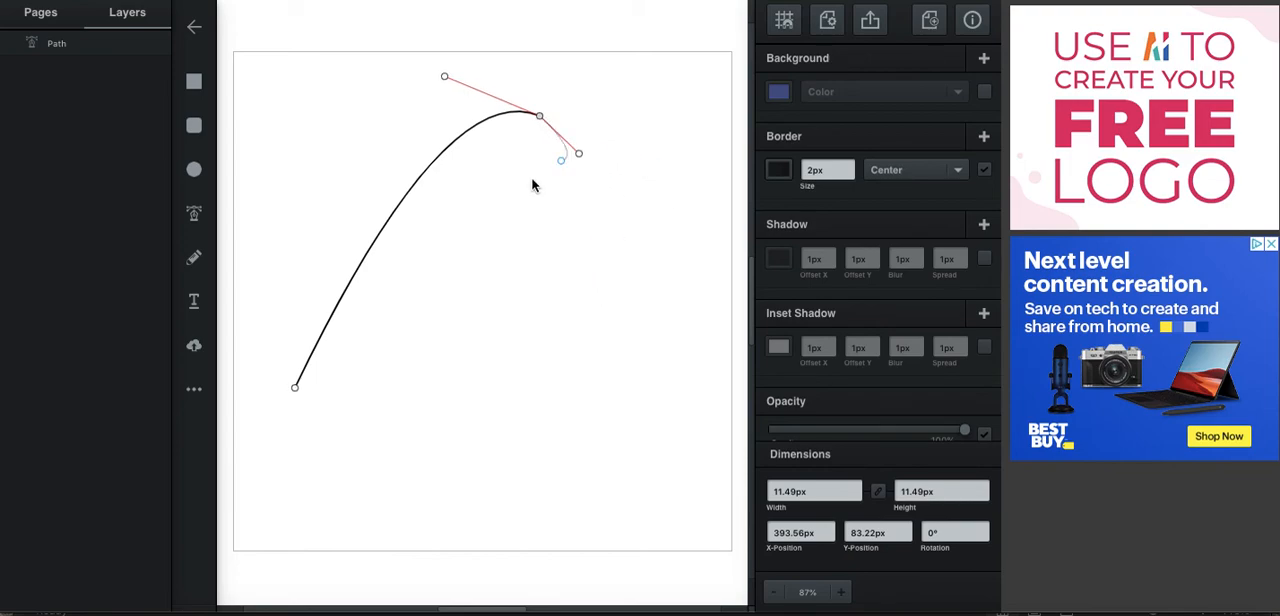
click(474, 256)
drag(501, 401, 375, 504)
drag(397, 441, 525, 465)
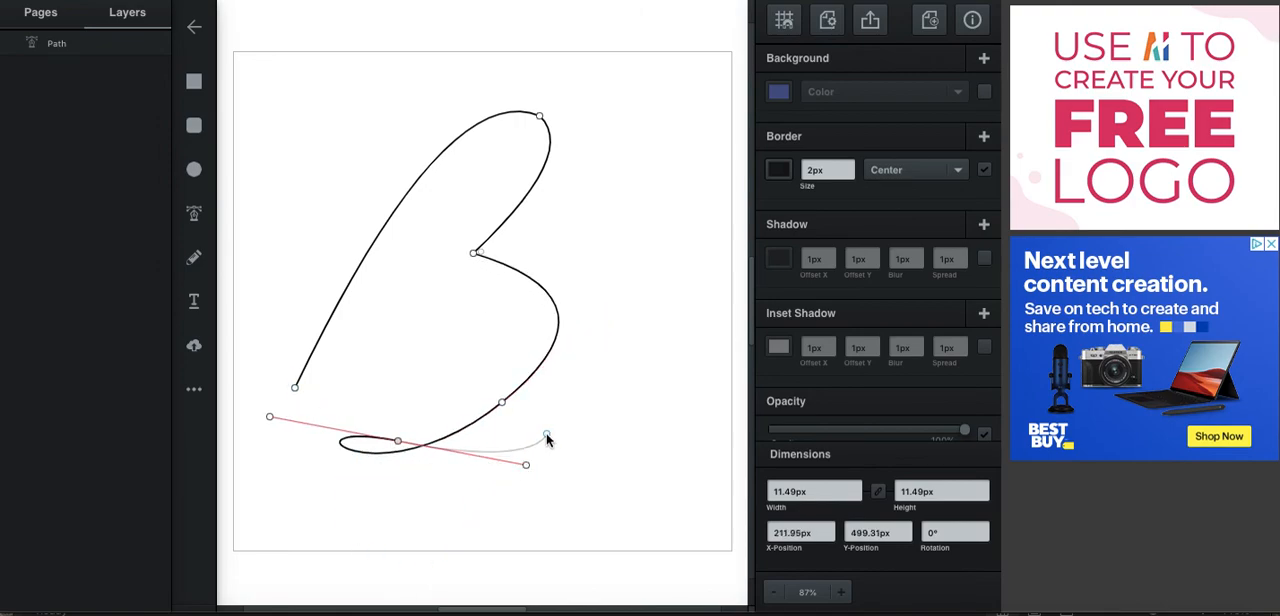
key(ctrl+z)
key(ctrl+z)
key(ctrl+z)
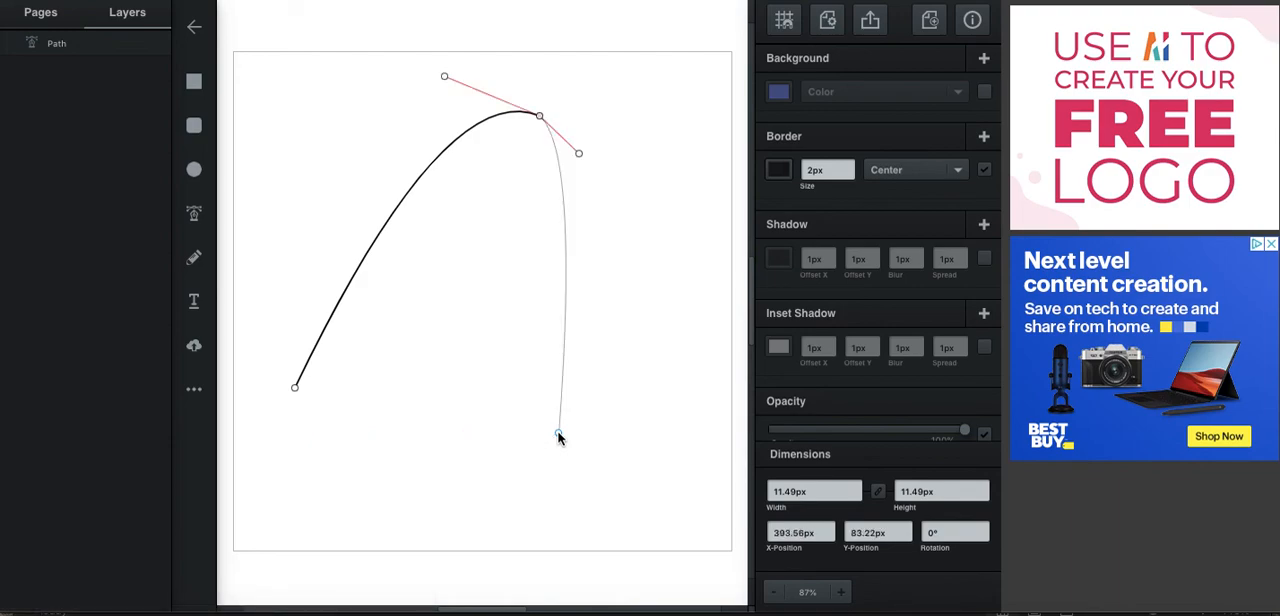